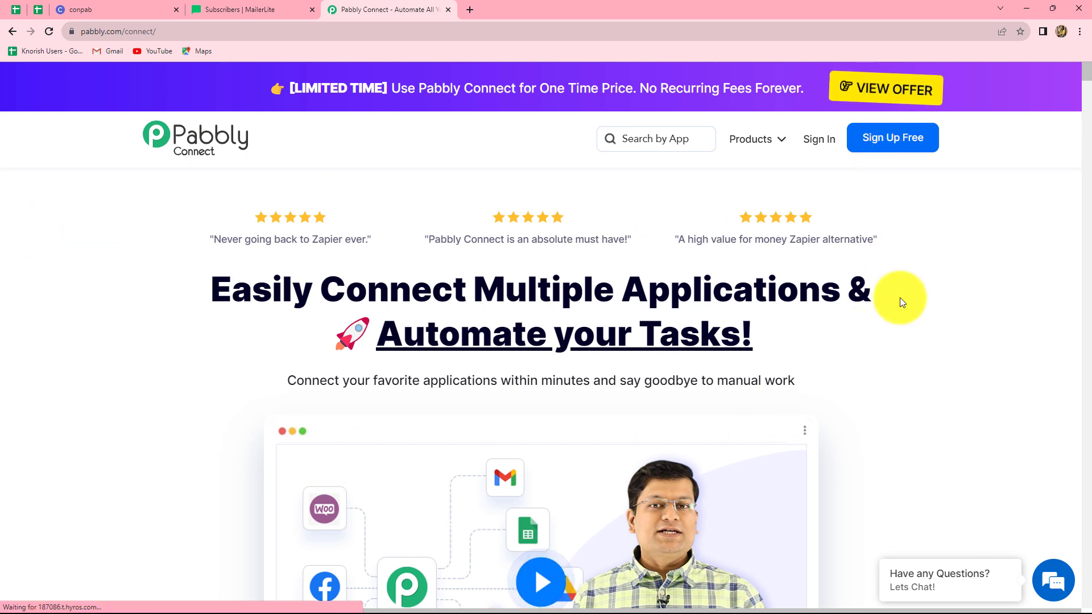
# Dismiss the chat popup, sign in, and launch Pabbly Connect from the app list
pyautogui.click(1051, 160)
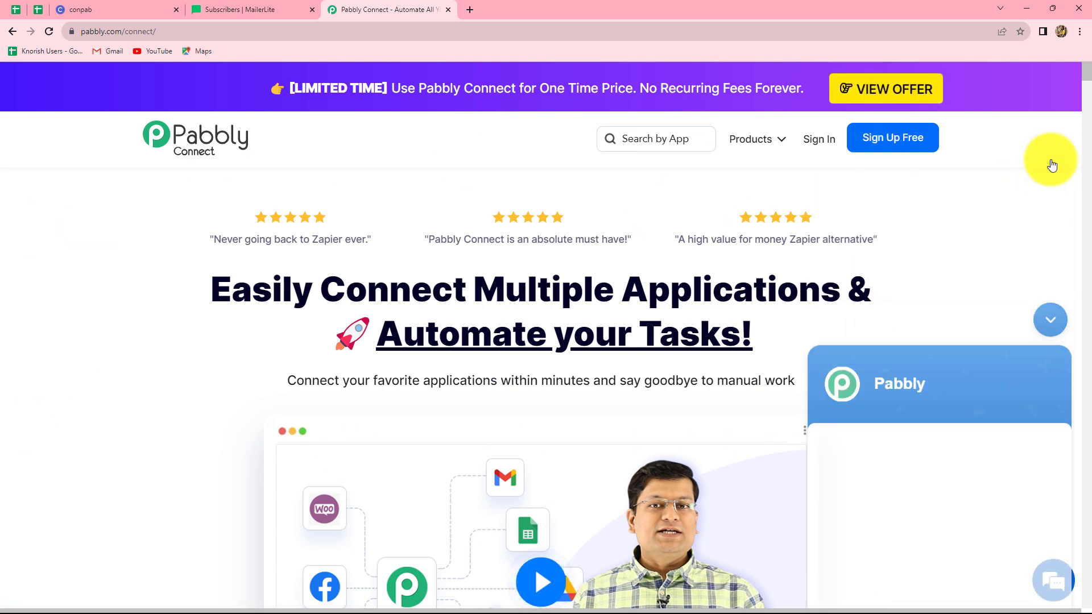
pyautogui.click(832, 147)
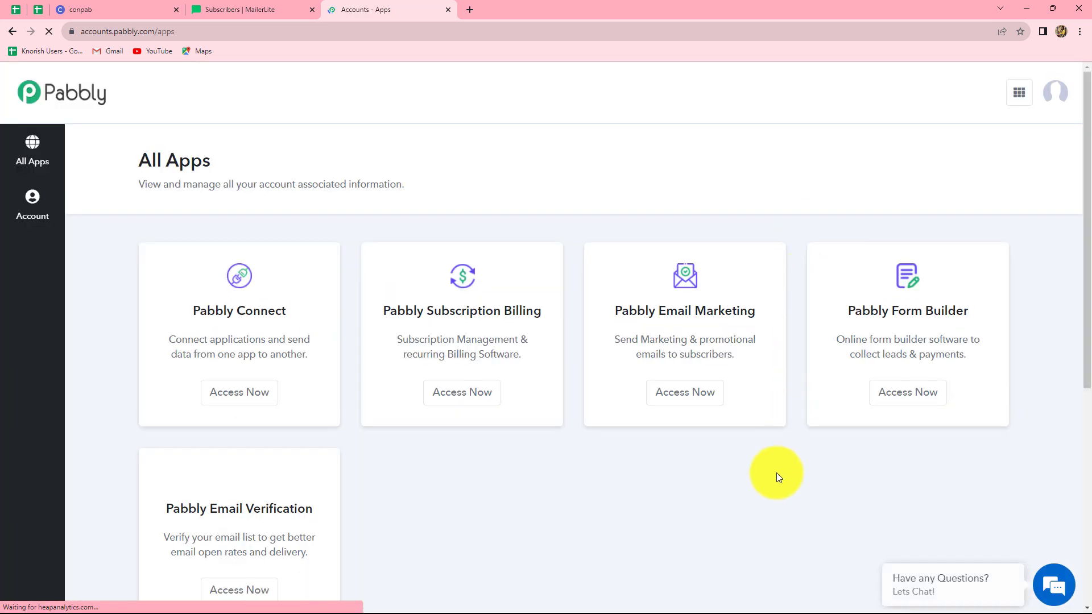
pyautogui.scroll(-2, 778, 475)
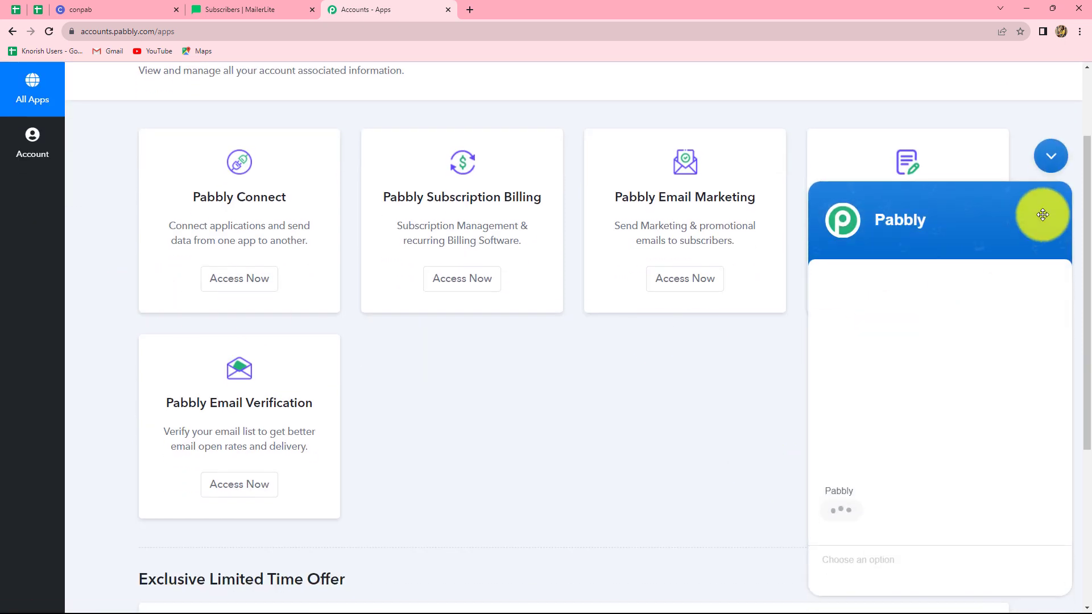
pyautogui.click(1050, 156)
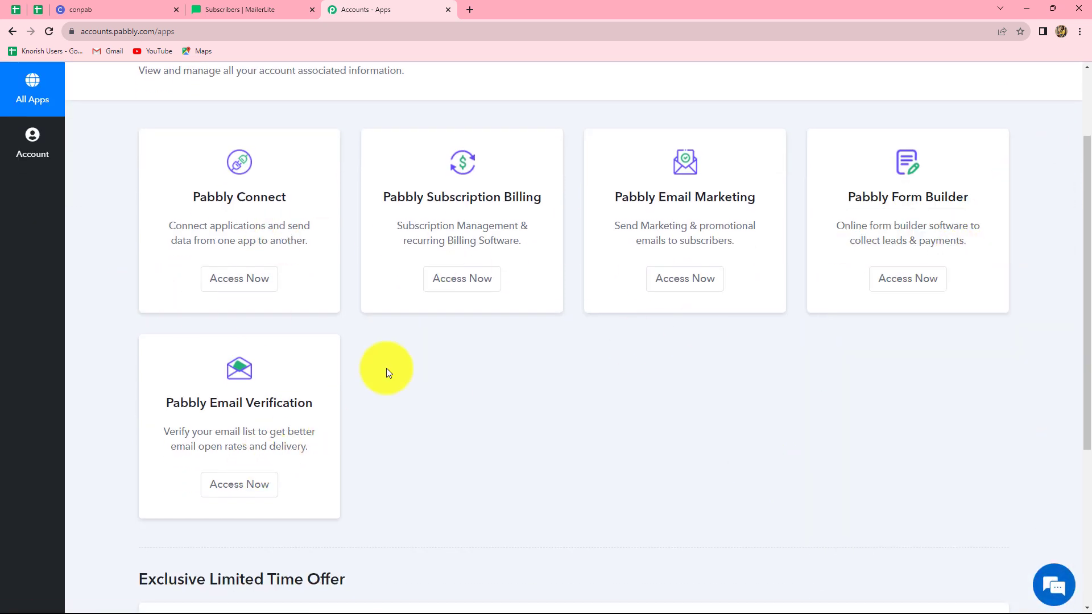
pyautogui.click(227, 291)
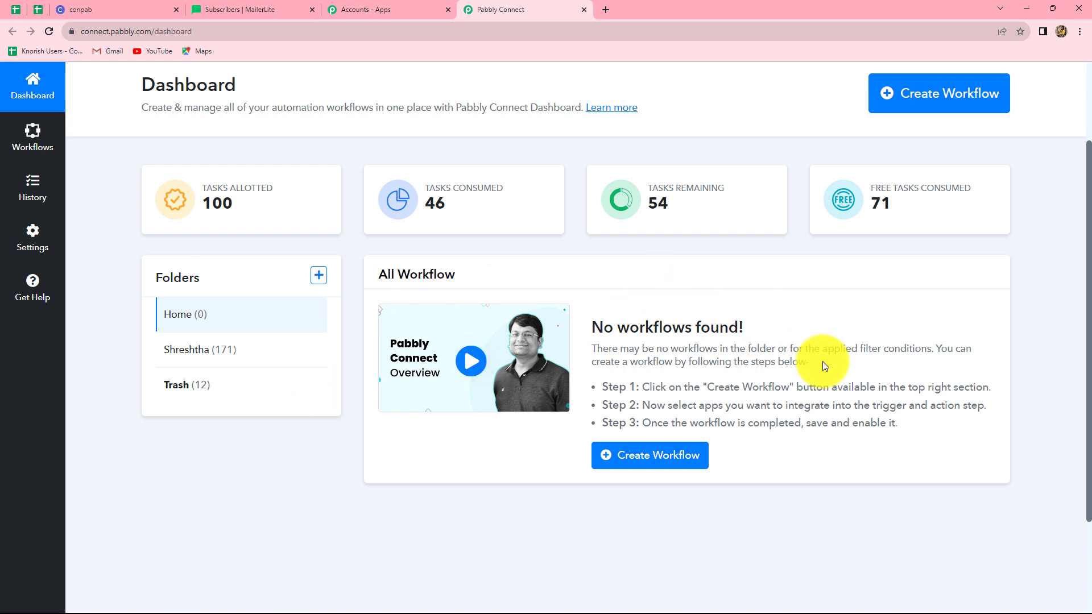
# Create a workflow named 'Create MailerLite Subscribers for Circle Member'
pyautogui.click(923, 109)
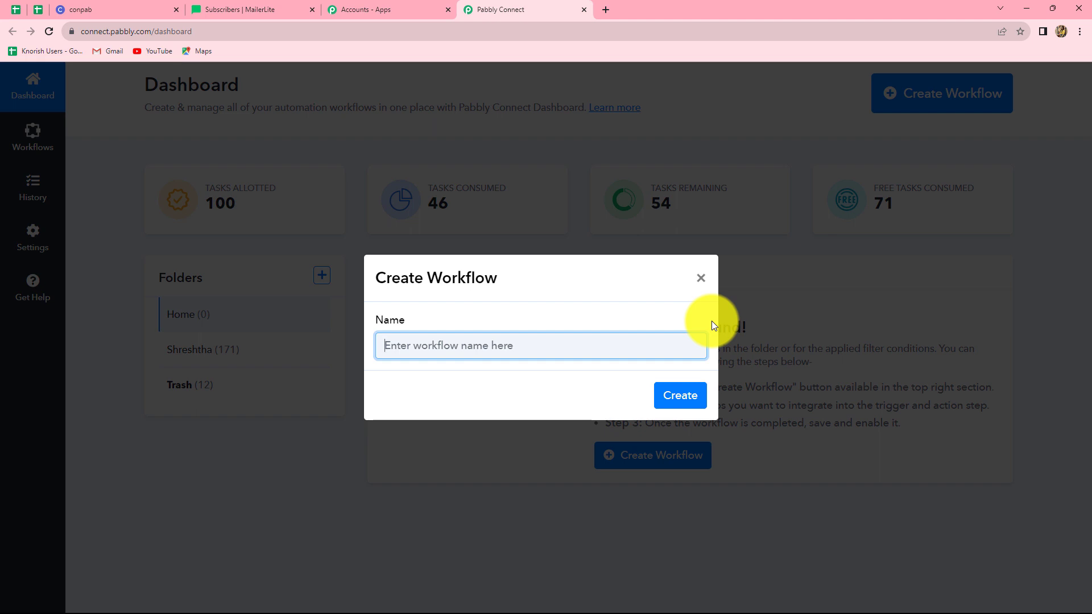
pyautogui.write('Create MailerLite Subscribers for Circle Member')
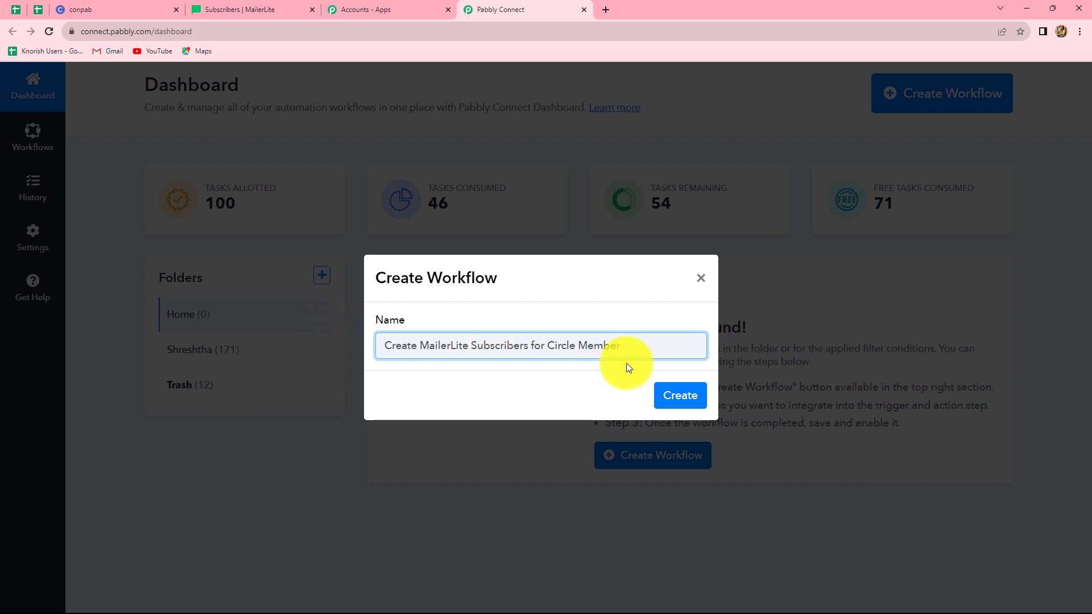
pyautogui.click(659, 392)
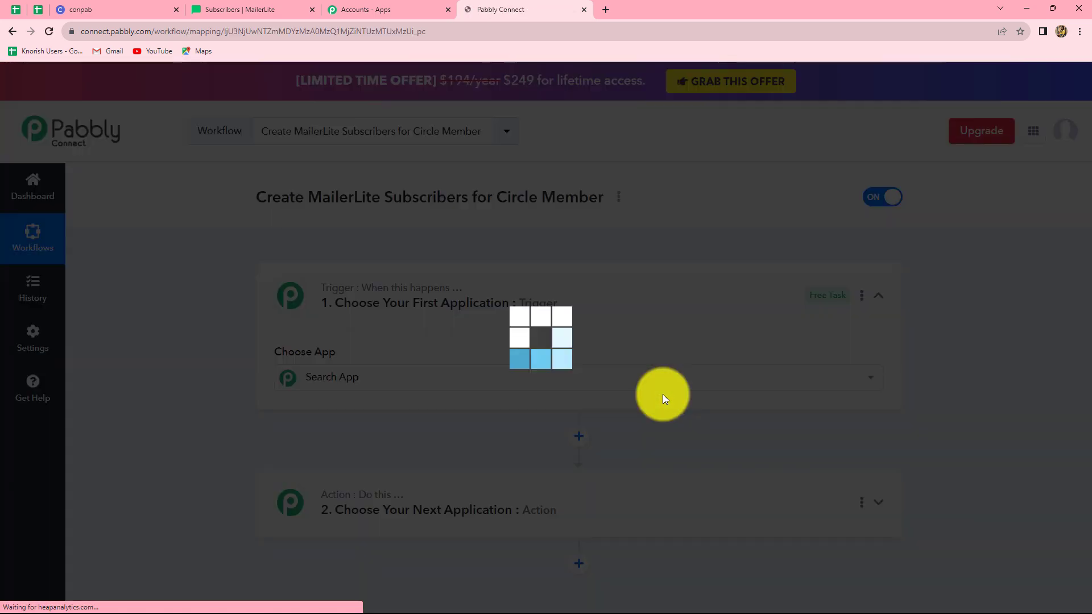
# Set the trigger to Circle's New Member event and bring up the Circle account connection
pyautogui.scroll(-4, 607, 391)
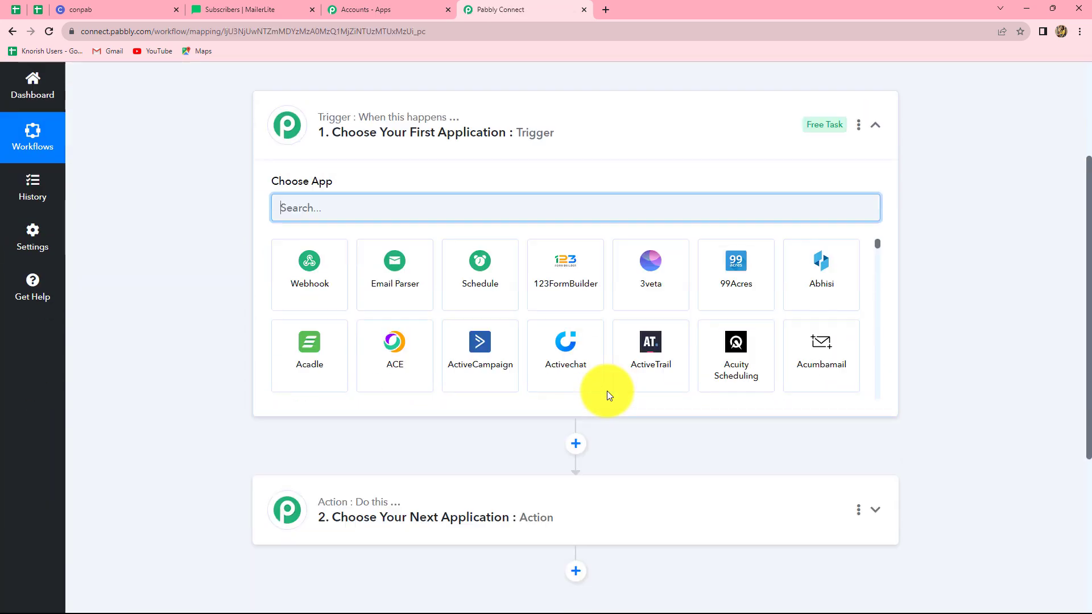
pyautogui.scroll(-1, 607, 391)
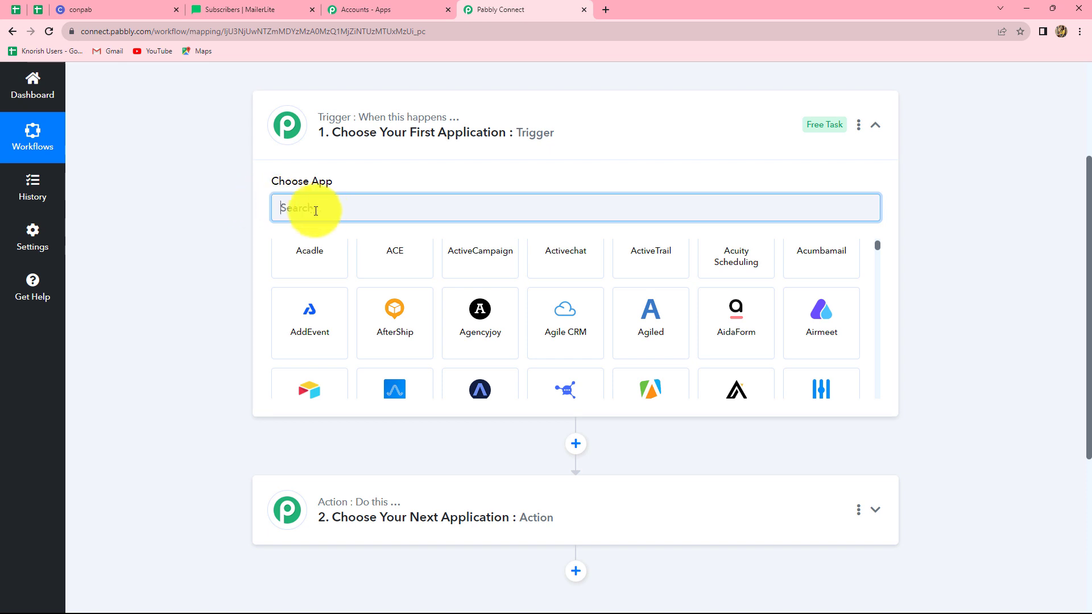
pyautogui.write('Cir')
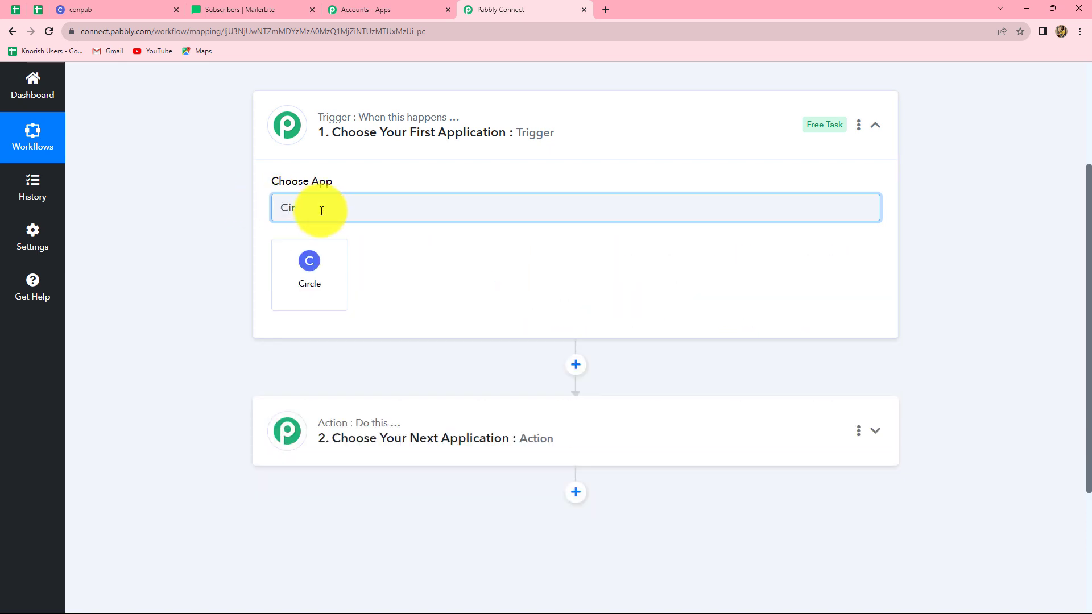
pyautogui.click(321, 284)
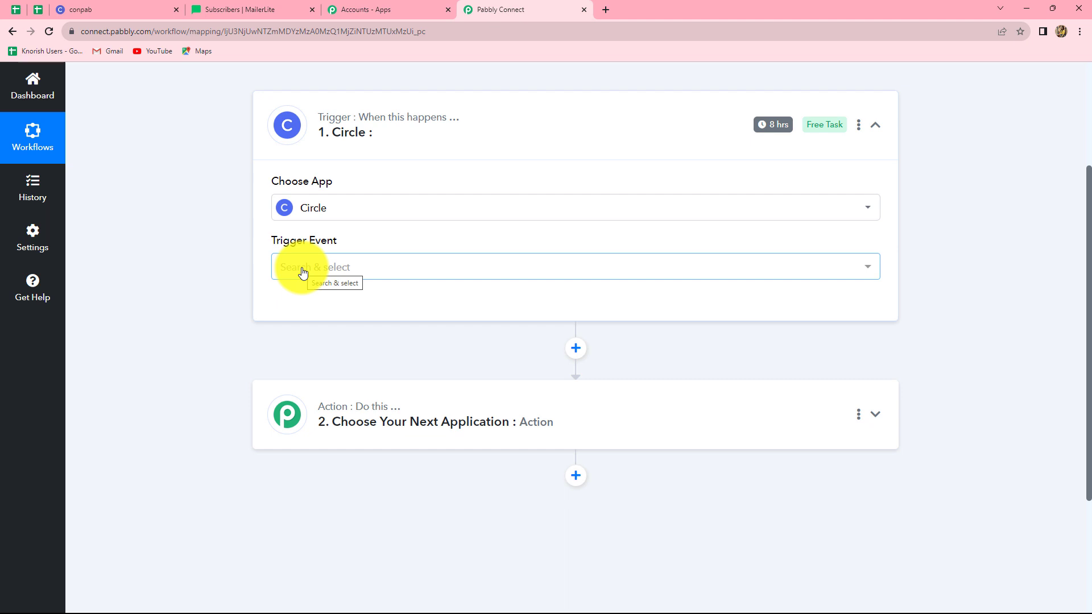
pyautogui.click(302, 273)
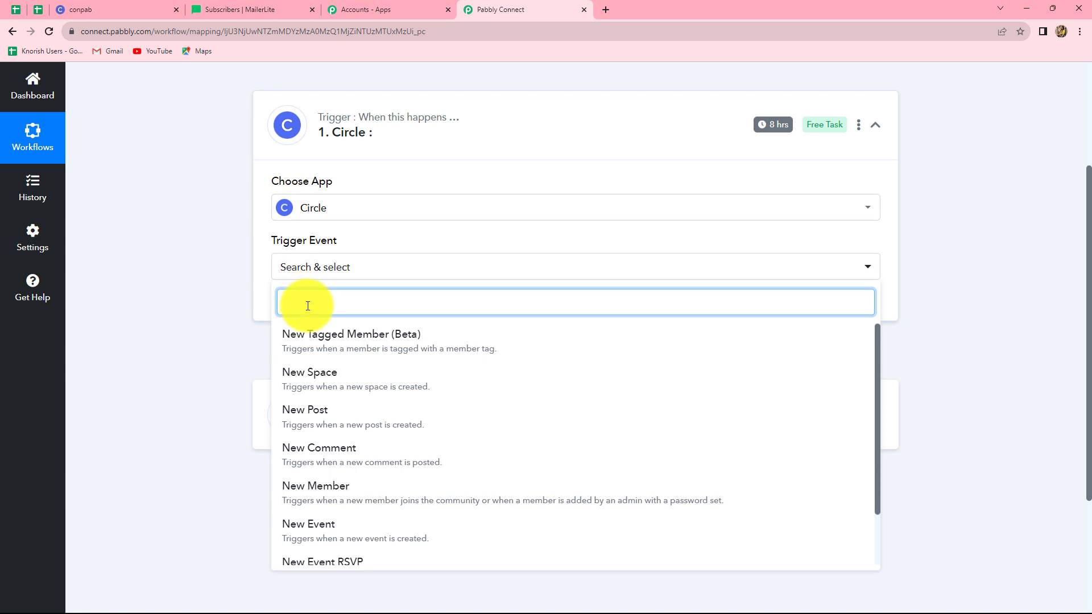
pyautogui.click(292, 493)
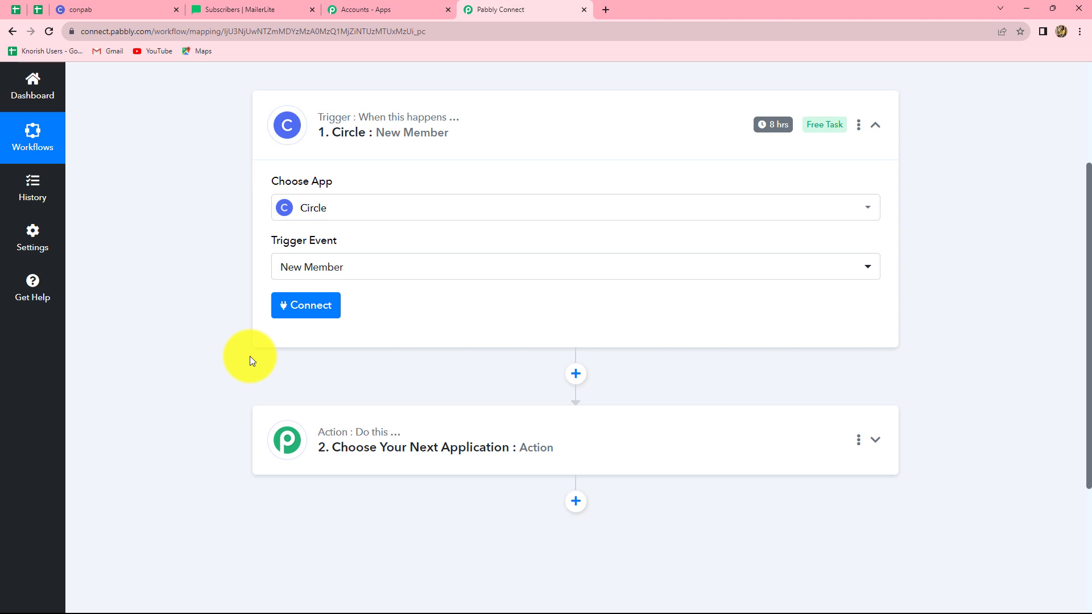
pyautogui.click(310, 301)
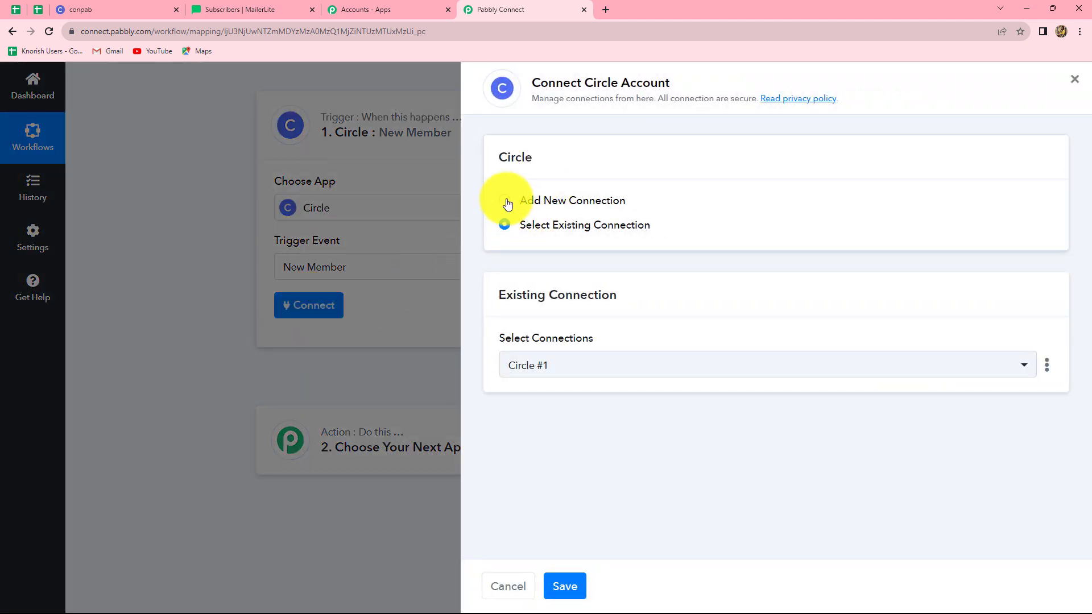
# Choose Add New Connection for Circle and check the host example in the help text
pyautogui.click(506, 201)
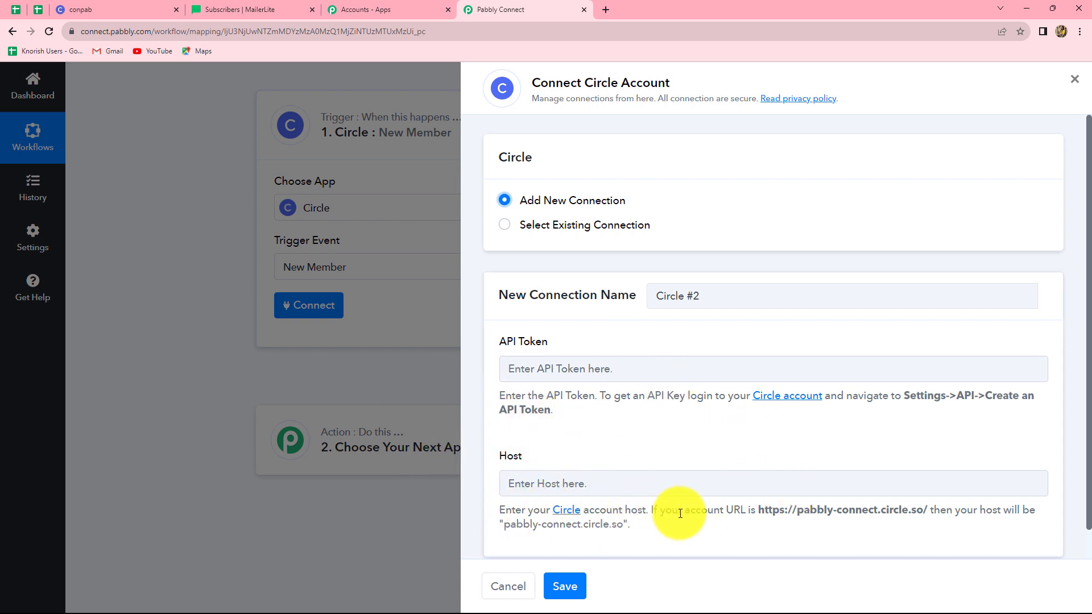
pyautogui.moveTo(755, 512); pyautogui.dragTo(954, 506)
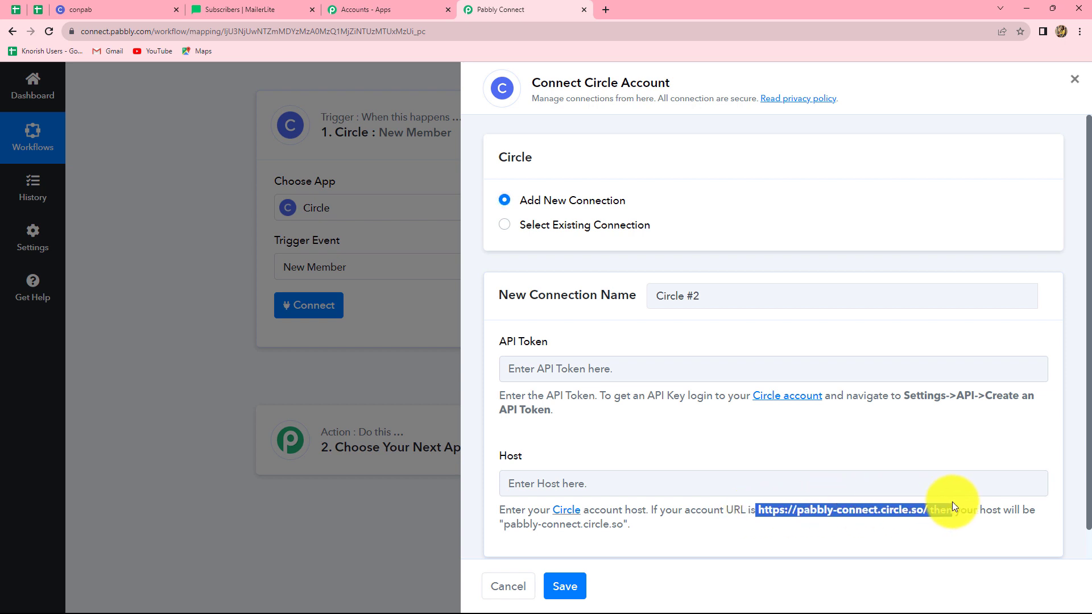
pyautogui.click(768, 543)
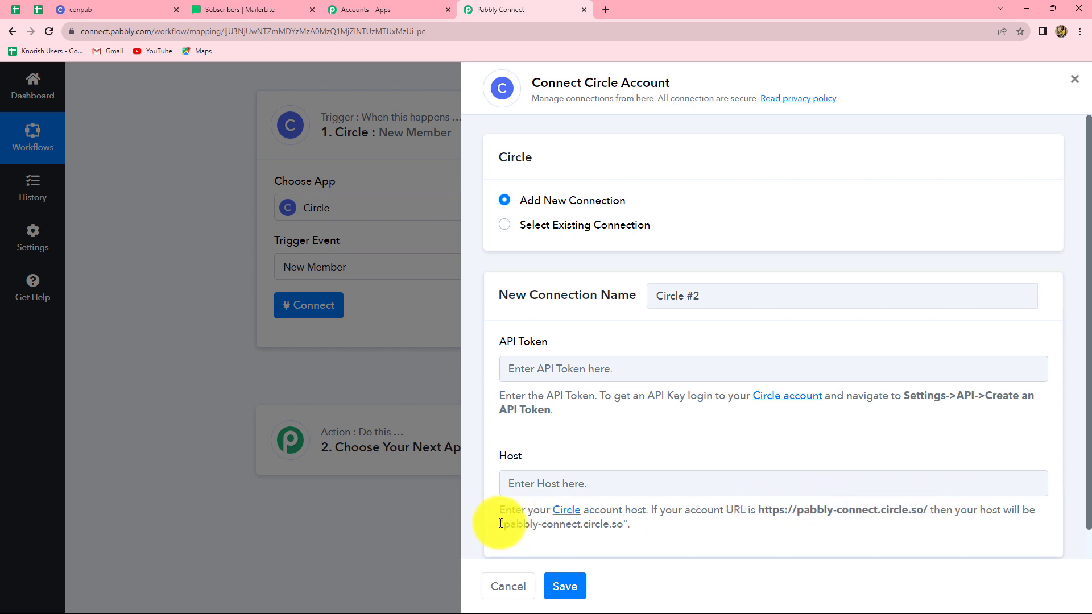
pyautogui.moveTo(506, 524); pyautogui.dragTo(654, 539)
pyautogui.click(734, 512)
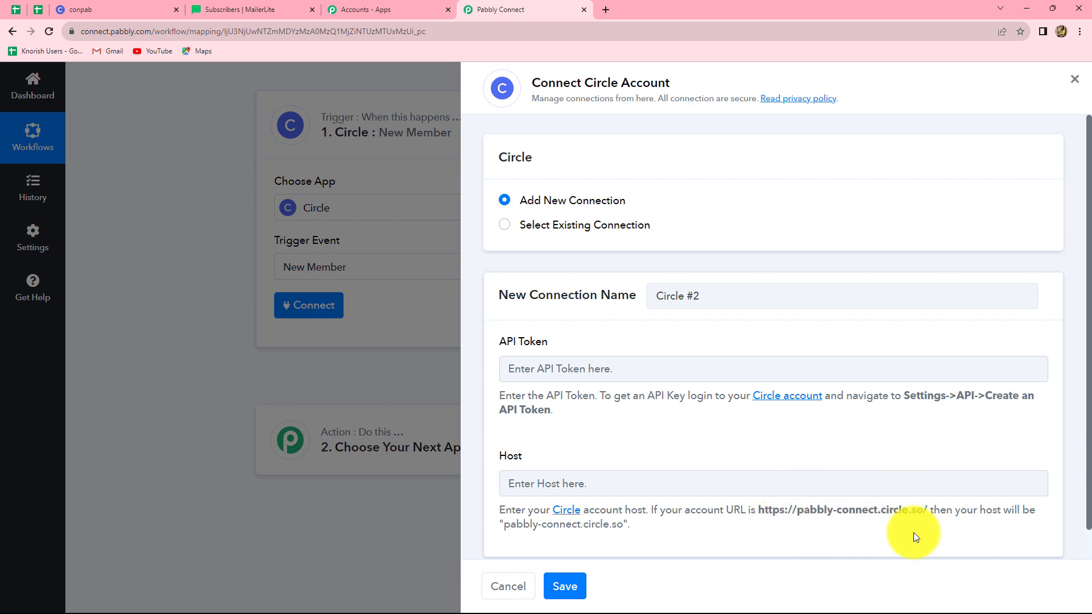
# Copy the community host from the Circle tab and enter conpab.circle.so as Host
pyautogui.click(93, 8)
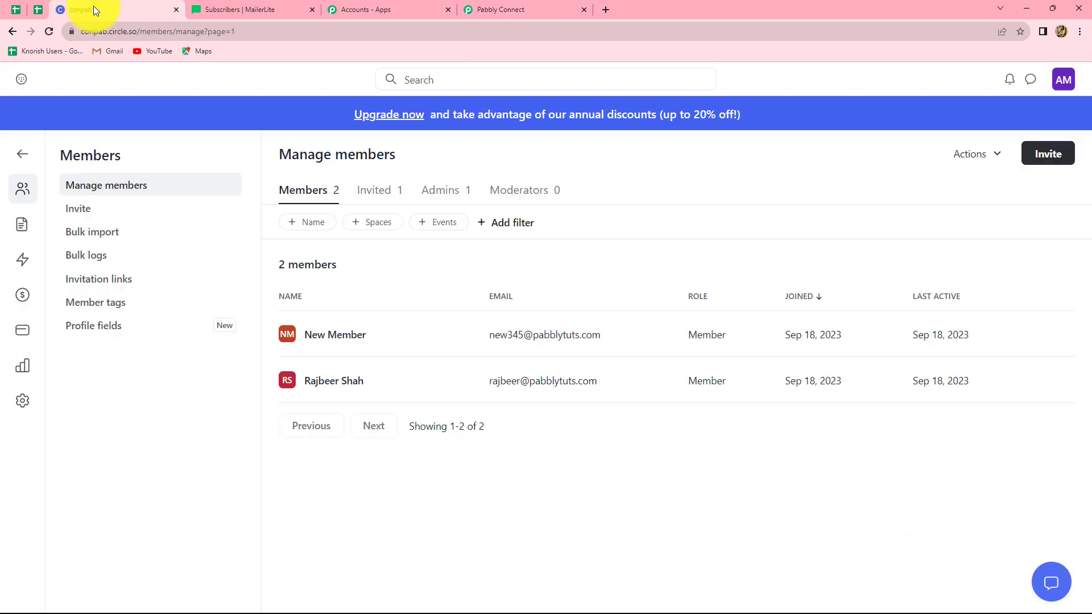
pyautogui.moveTo(92, 30); pyautogui.dragTo(154, 47)
pyautogui.hotkey('ctrl', 'c')
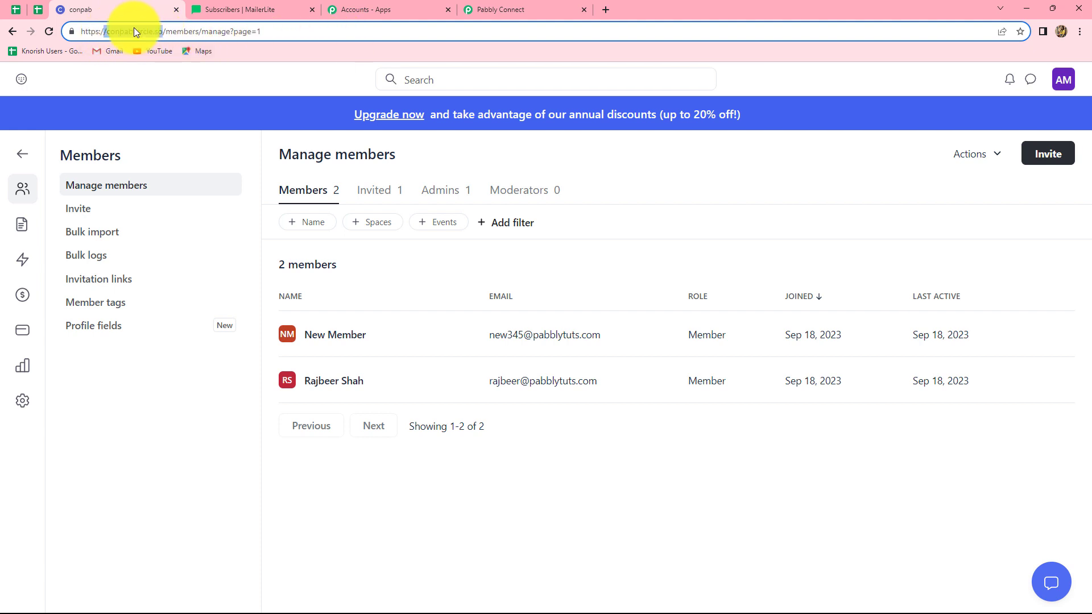
pyautogui.moveTo(134, 31); pyautogui.dragTo(107, 46)
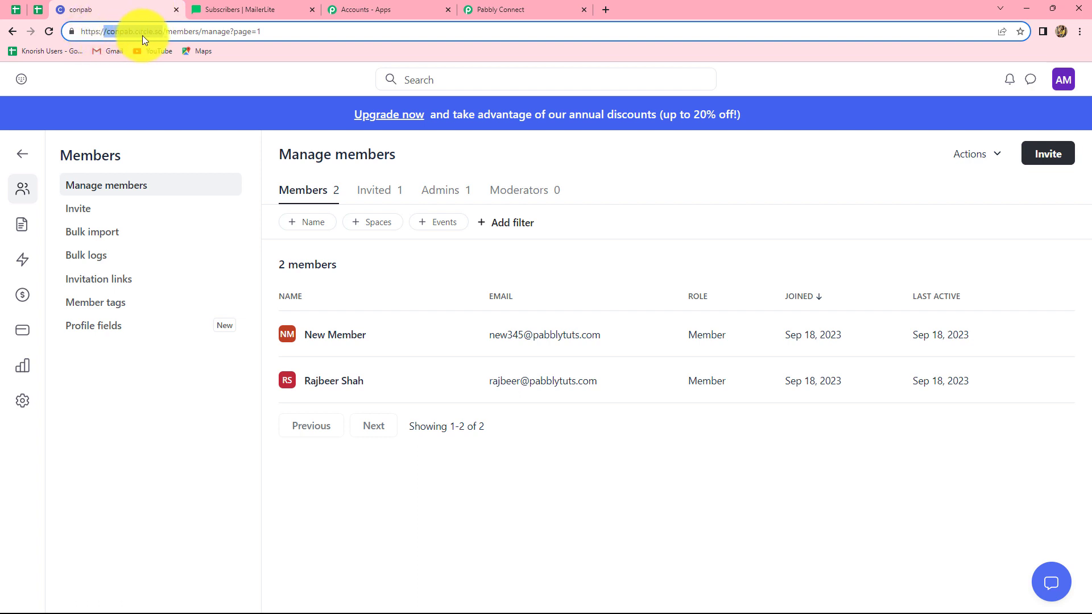
pyautogui.click(501, 9)
pyautogui.click(548, 481)
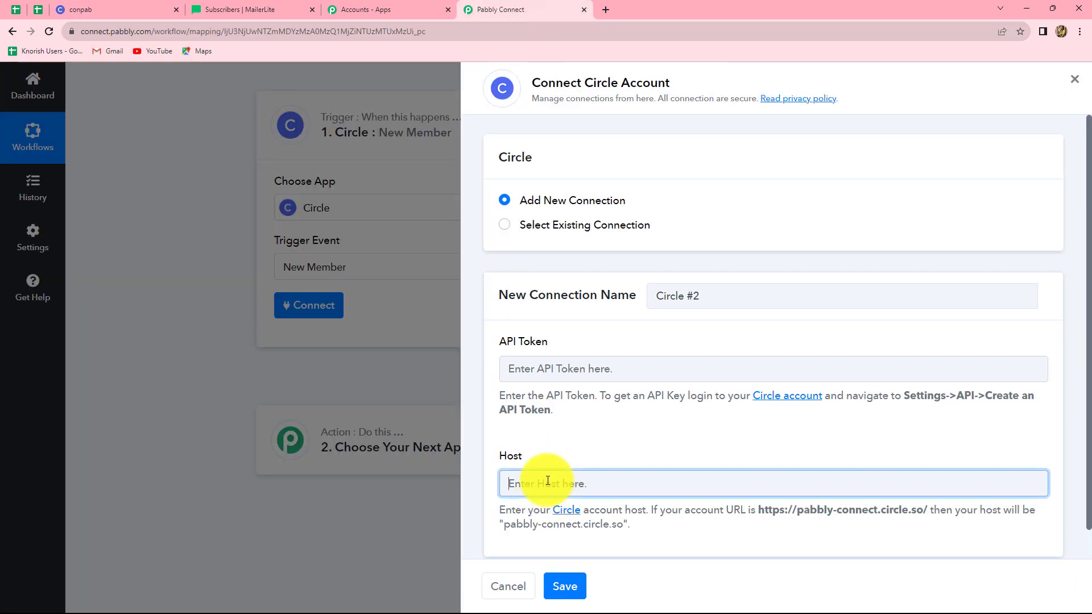
pyautogui.hotkey('ctrl', 'v')
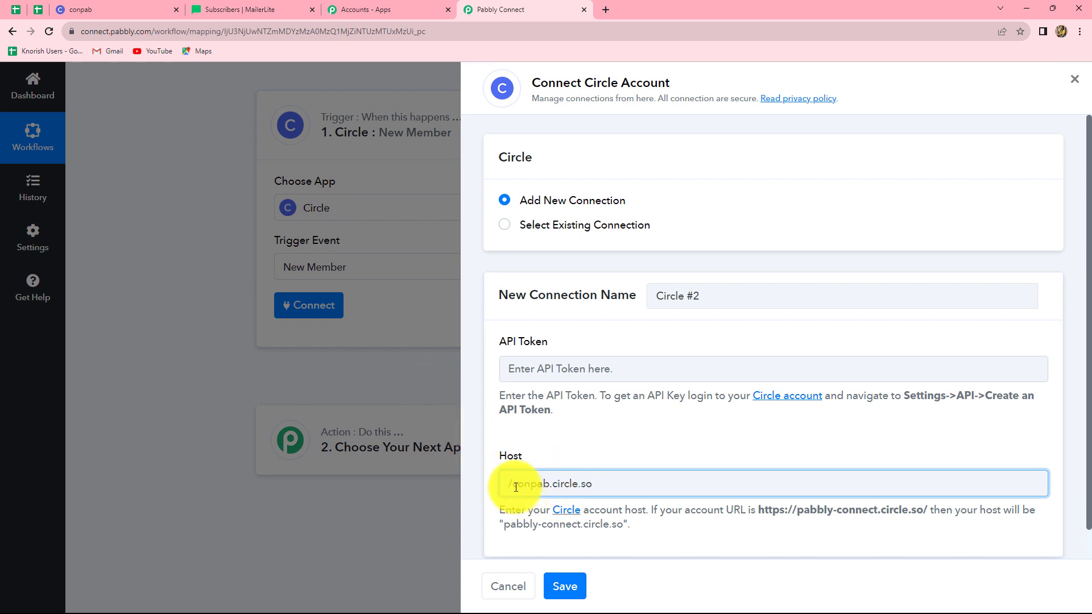
pyautogui.click(513, 484)
pyautogui.press('BackSpace')
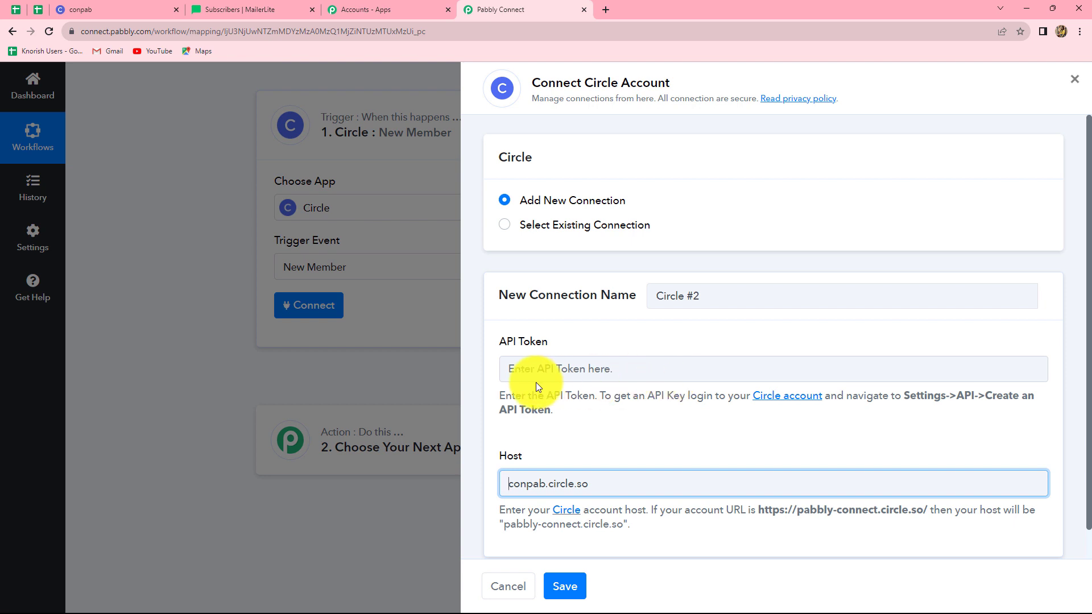
# Go to the API page in the Circle community settings
pyautogui.click(116, 9)
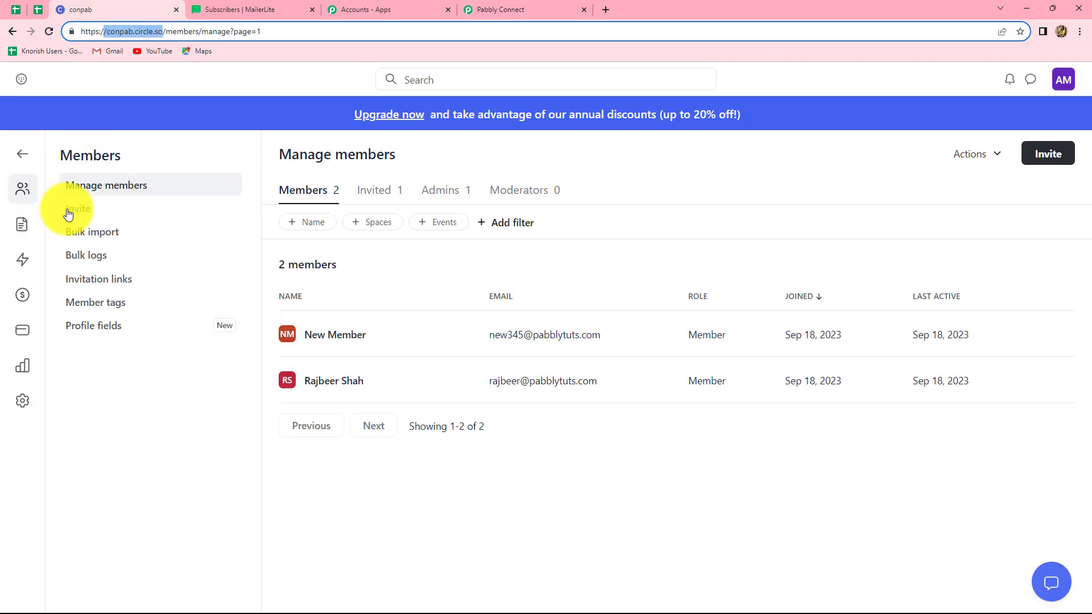
pyautogui.click(22, 401)
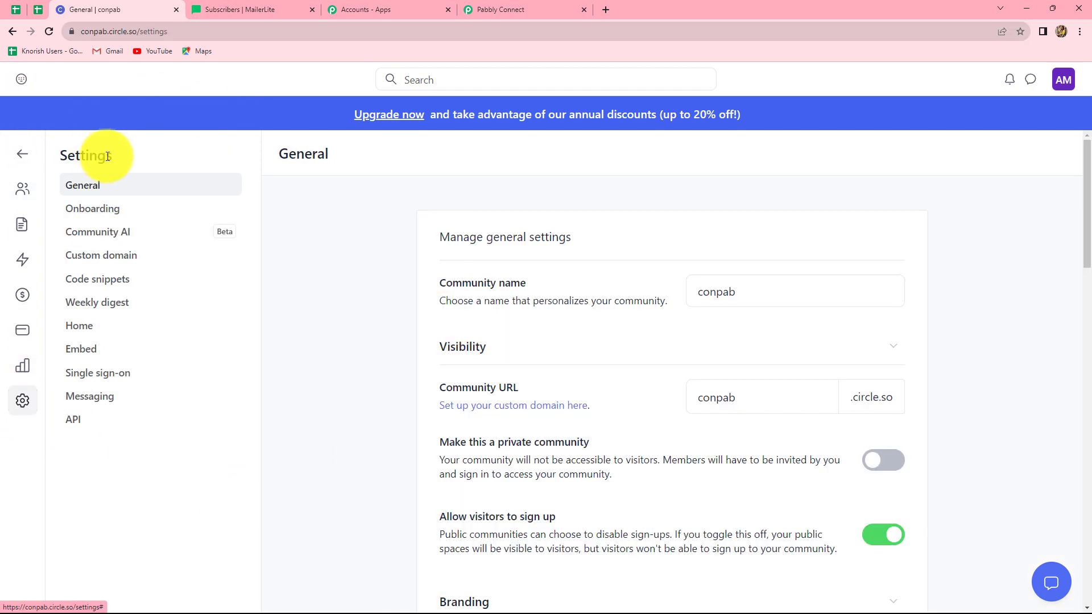
pyautogui.click(77, 425)
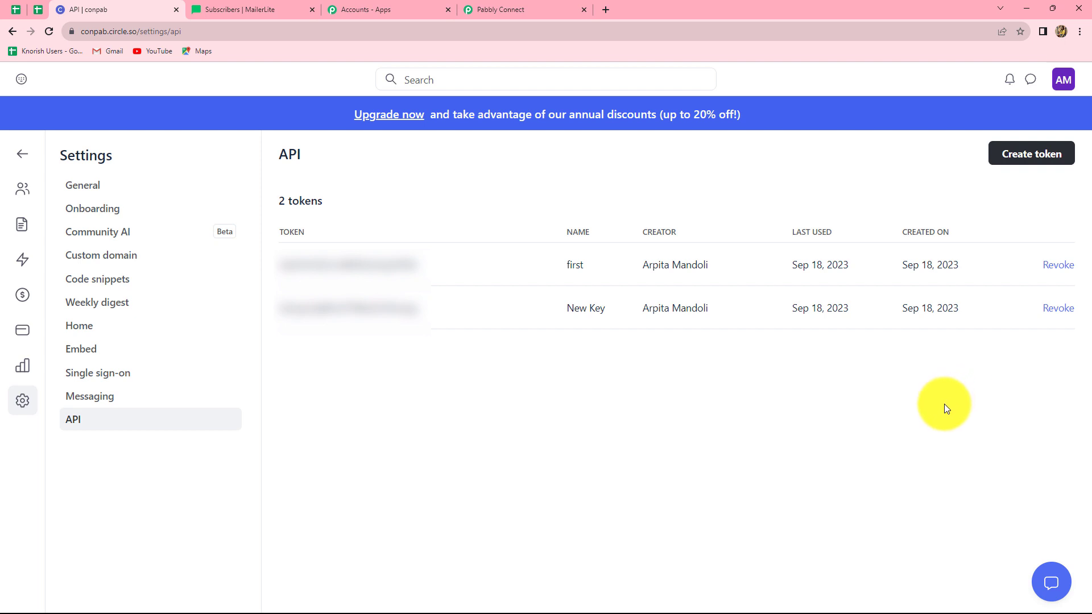
# Create a Circle API token named 'Test Key' and copy its value
pyautogui.click(1024, 162)
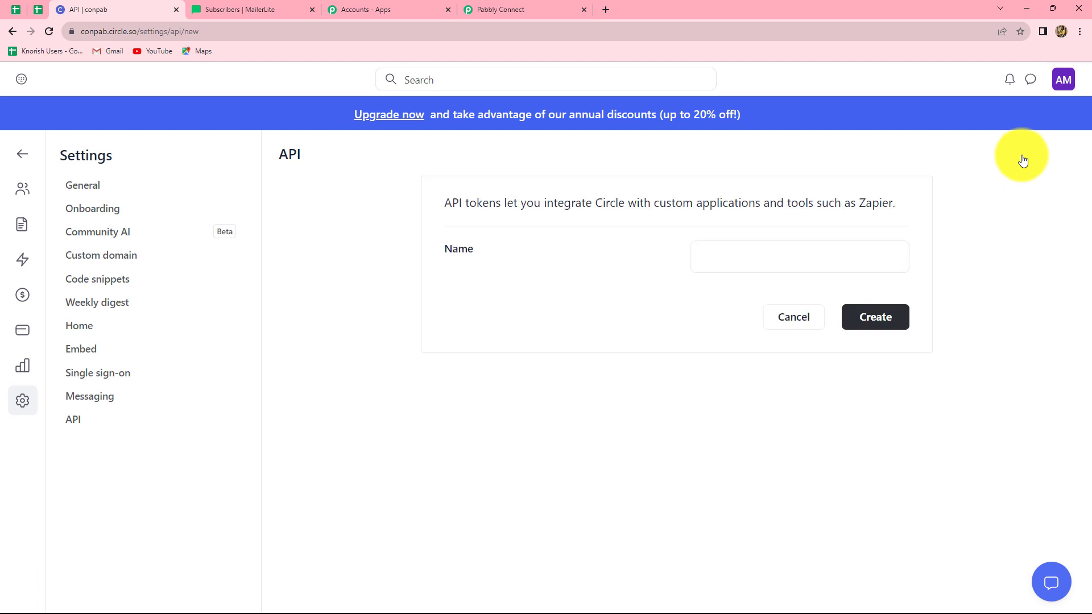
pyautogui.click(709, 261)
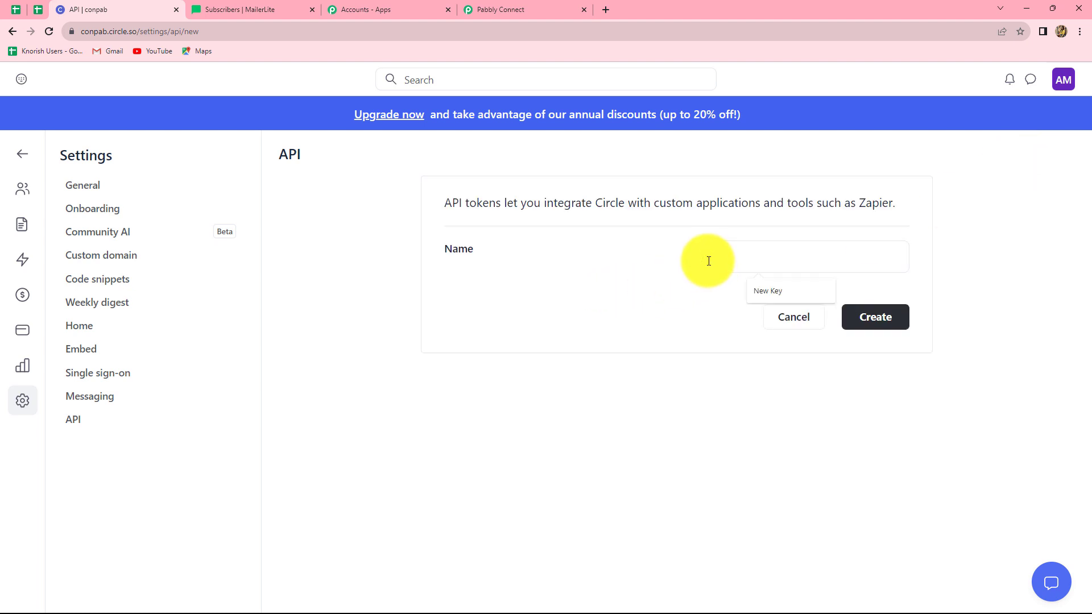
pyautogui.write('Test Key')
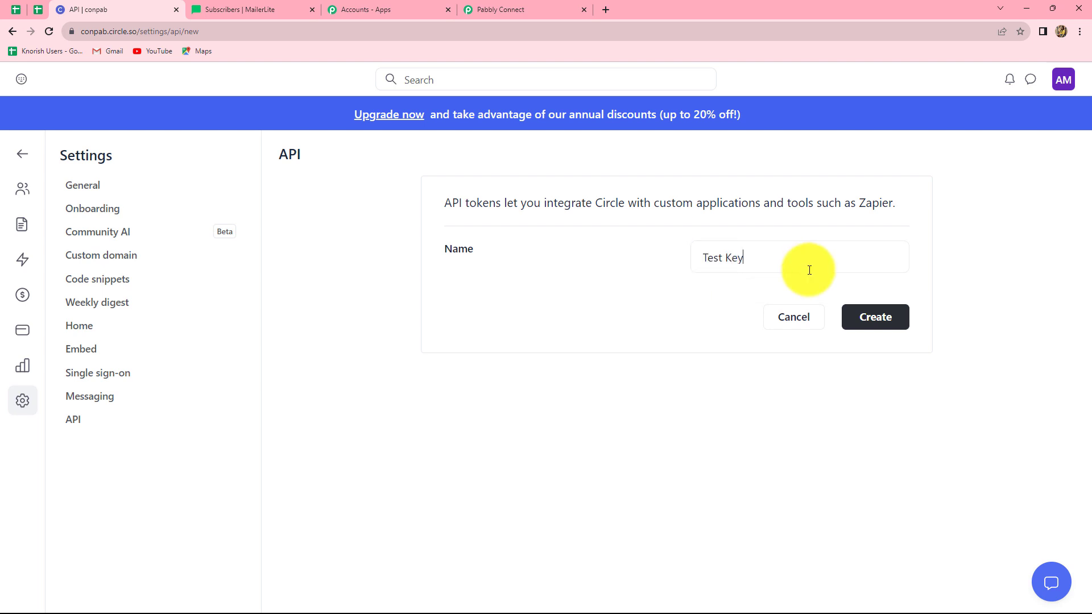
pyautogui.click(867, 325)
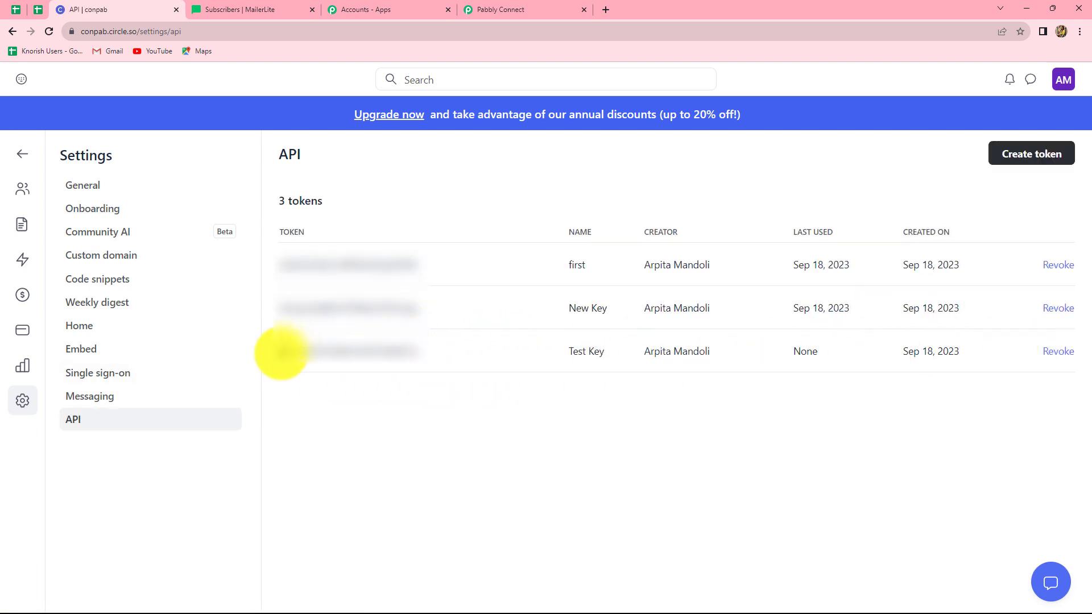
pyautogui.moveTo(281, 351); pyautogui.dragTo(391, 350)
pyautogui.click(483, 9)
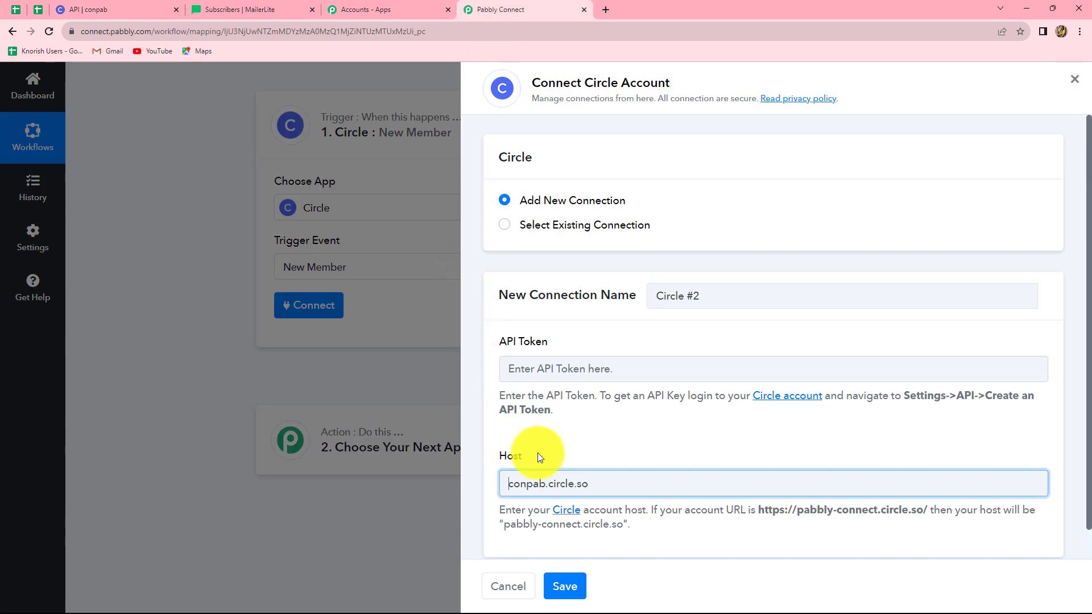
# Save the Circle connection with the pasted API token and select conpab as Community ID
pyautogui.click(546, 369)
pyautogui.hotkey('ctrl', 'v')
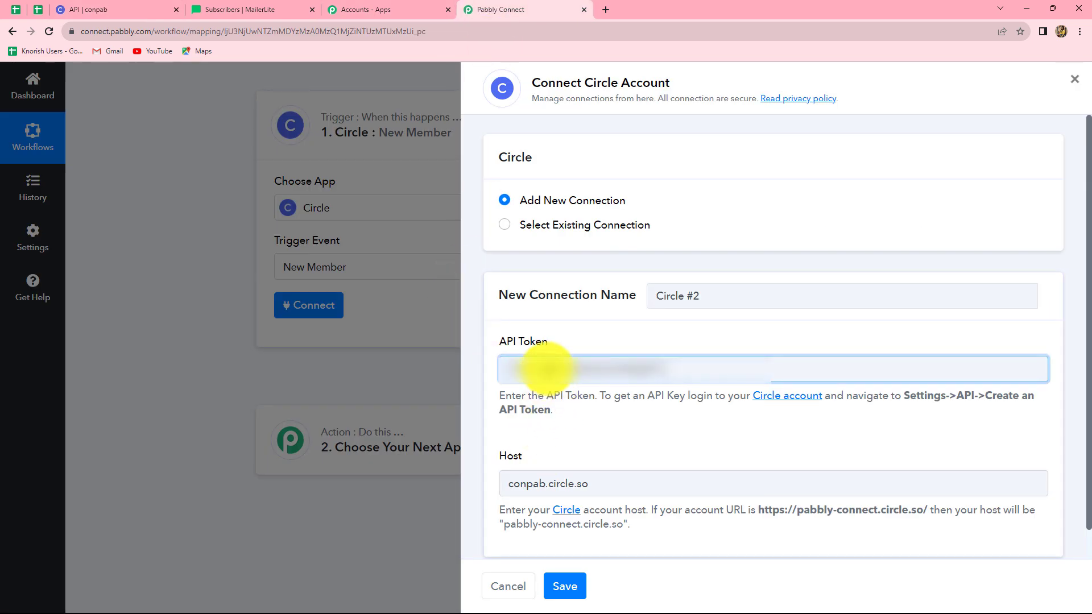
pyautogui.click(557, 586)
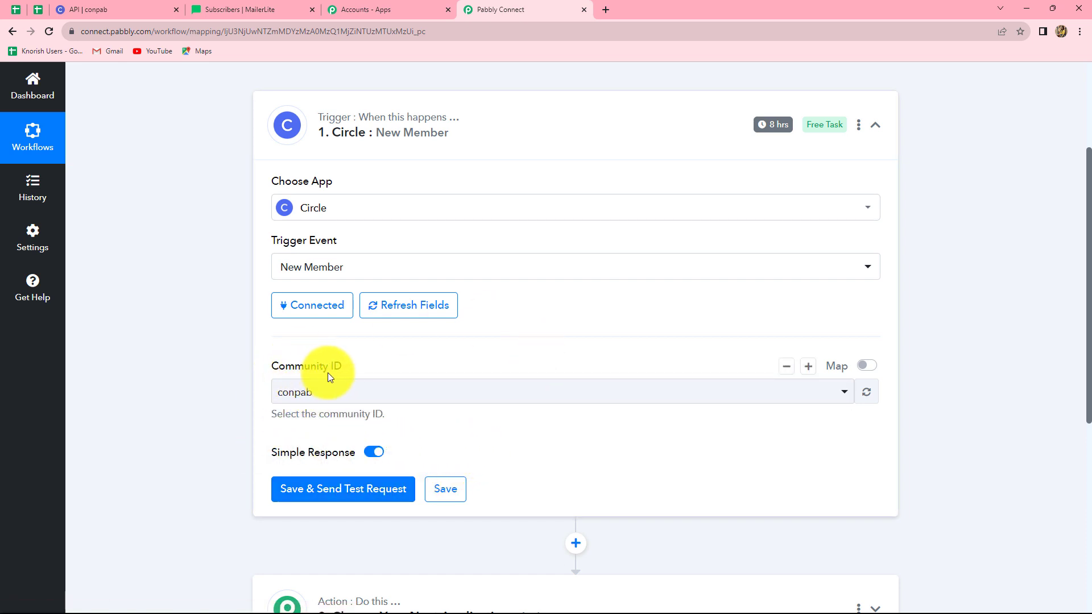
pyautogui.click(332, 391)
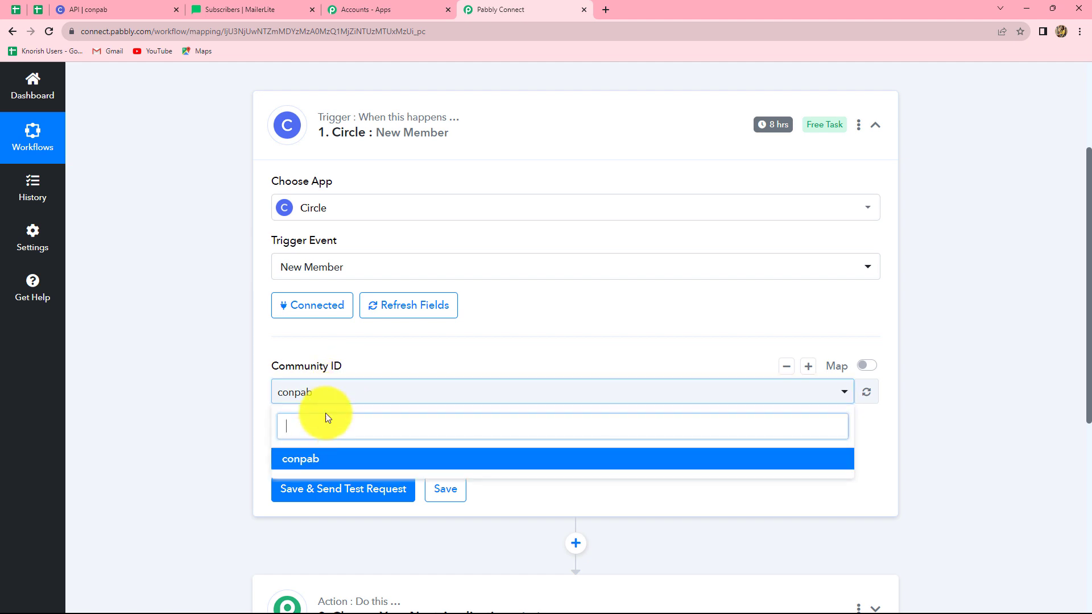
pyautogui.click(227, 446)
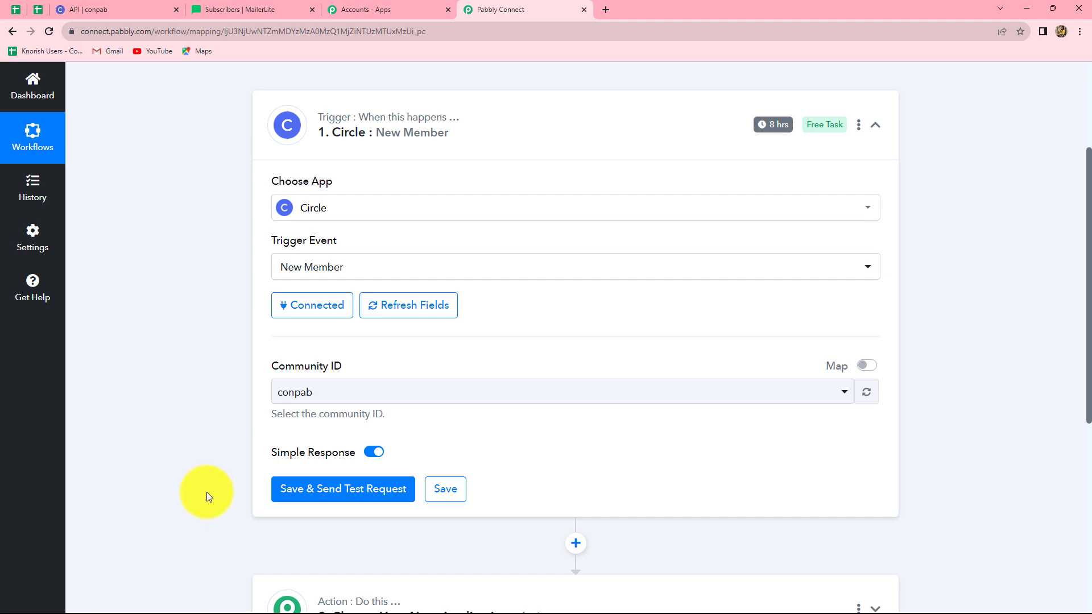
pyautogui.moveTo(108, 3)
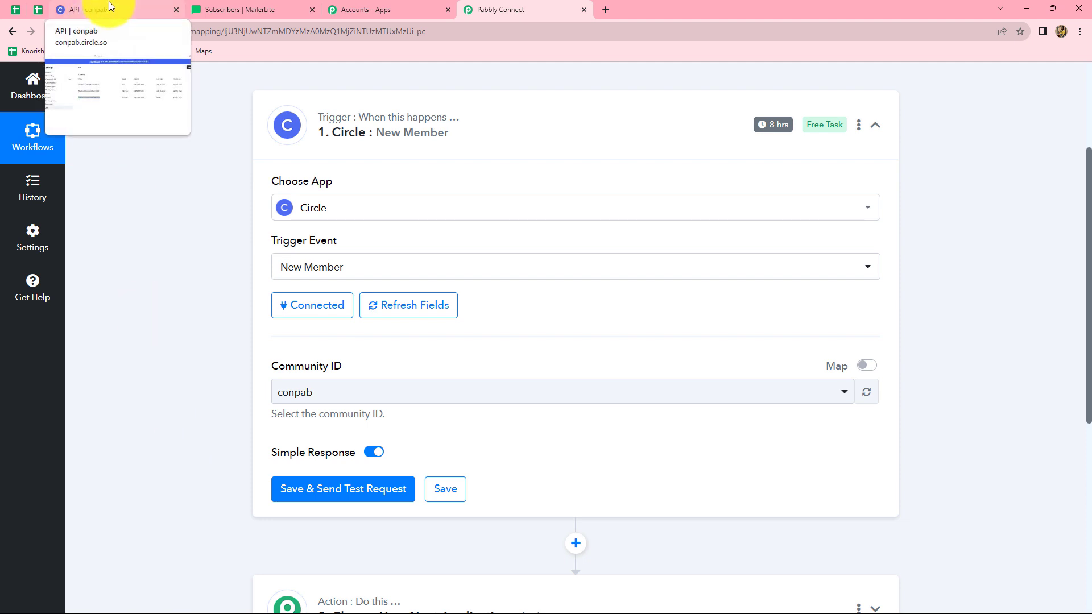
# Open the Circle Members page and start a new member invitation
pyautogui.click(108, 3)
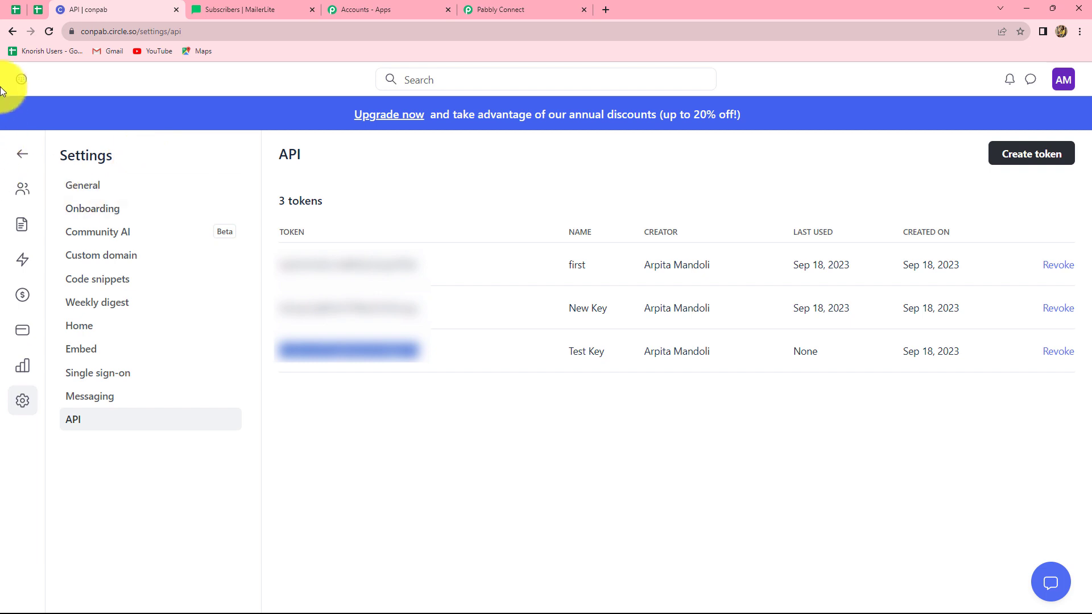
pyautogui.click(24, 196)
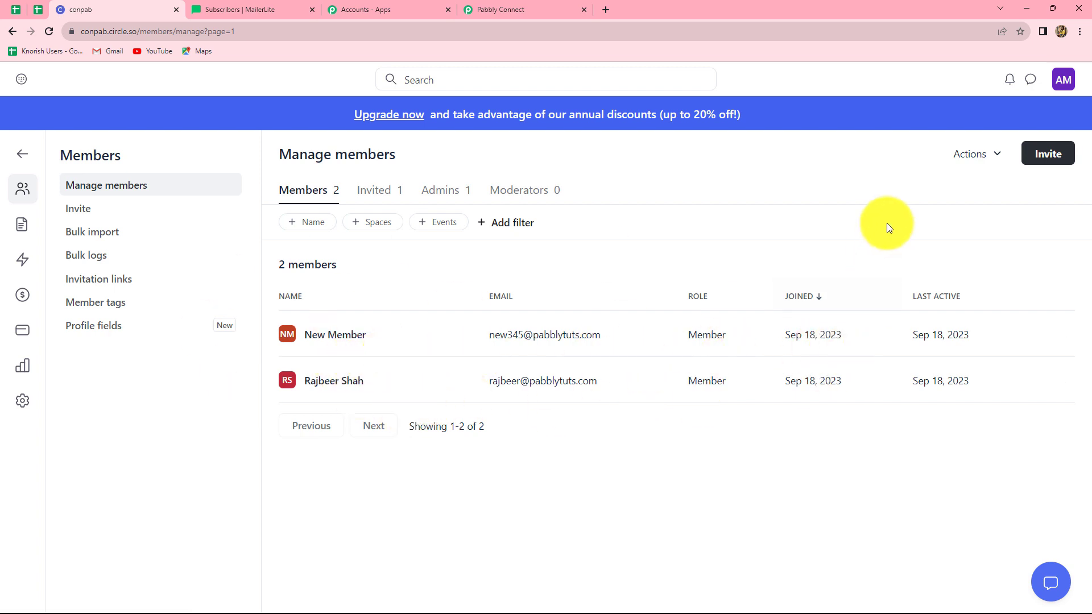
pyautogui.click(1042, 155)
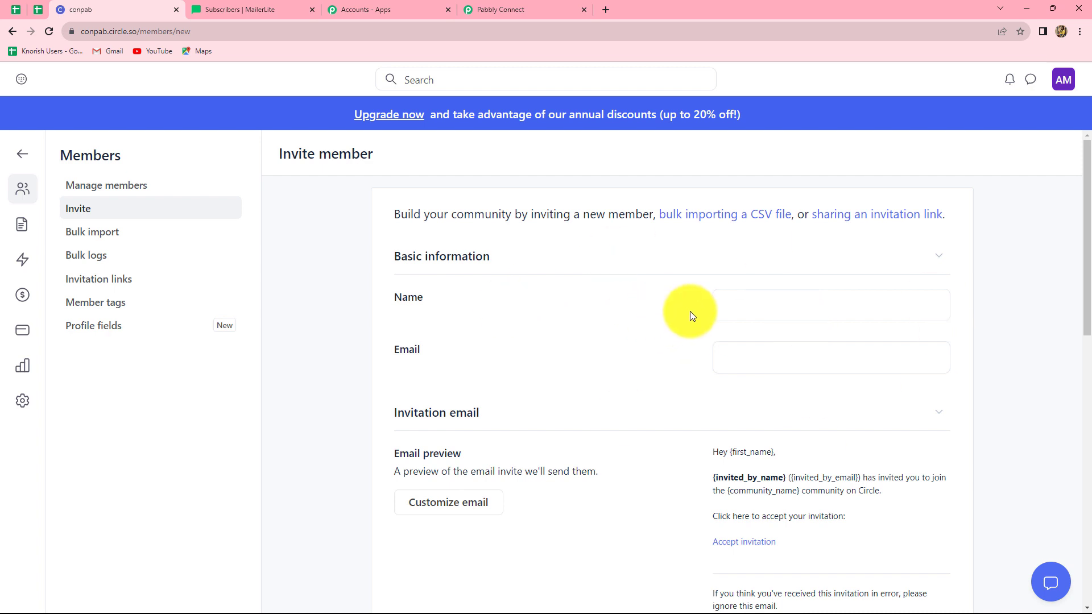
# Enter the test member's name and e-mail address, then send the invitation
pyautogui.click(731, 304)
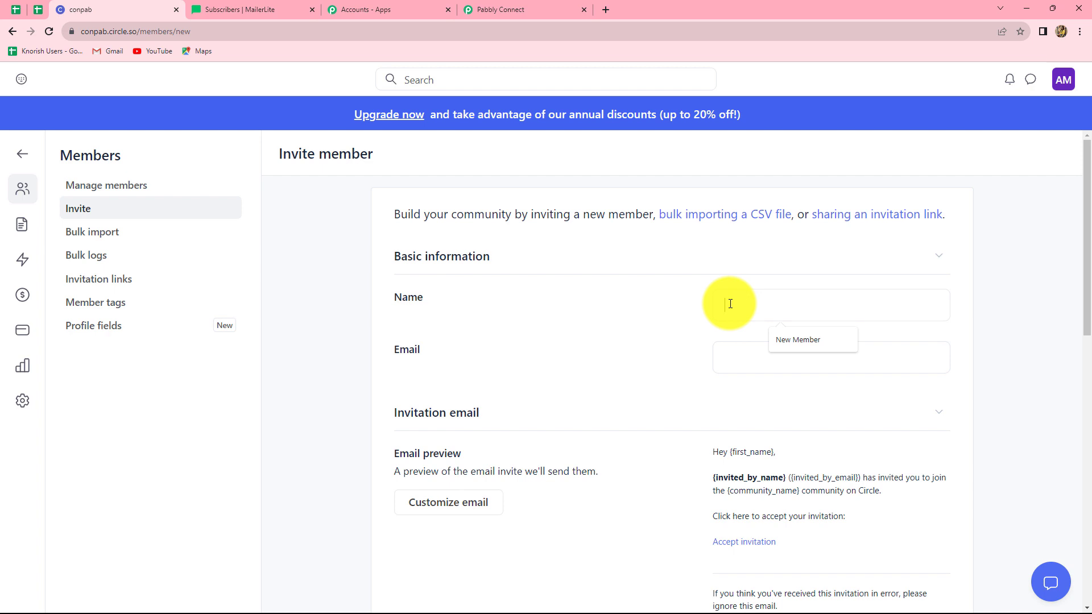
pyautogui.write('Tw')
pyautogui.write('st Name')
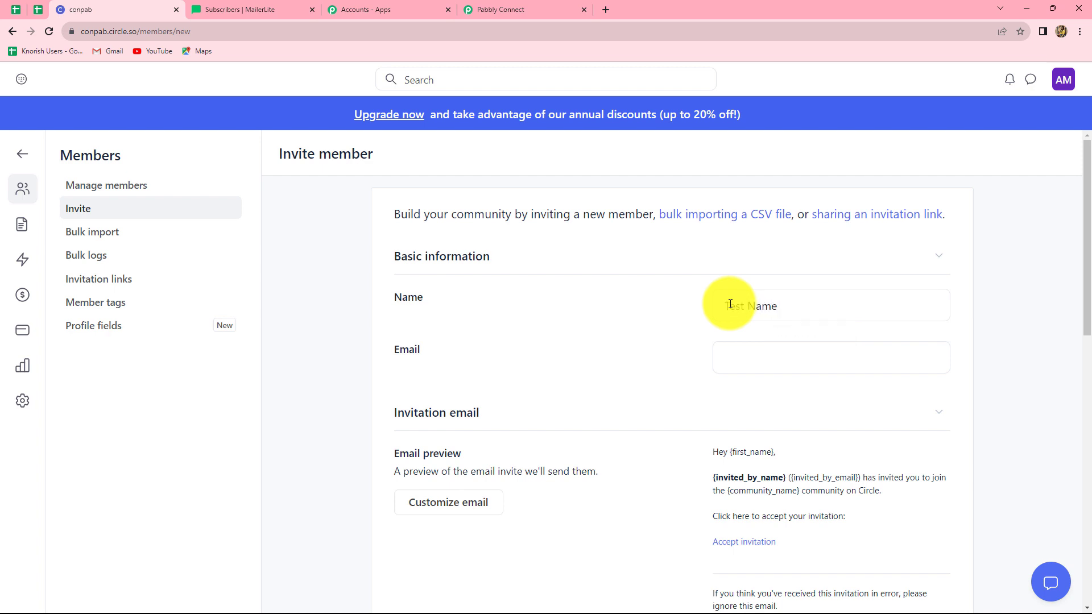
pyautogui.click(756, 352)
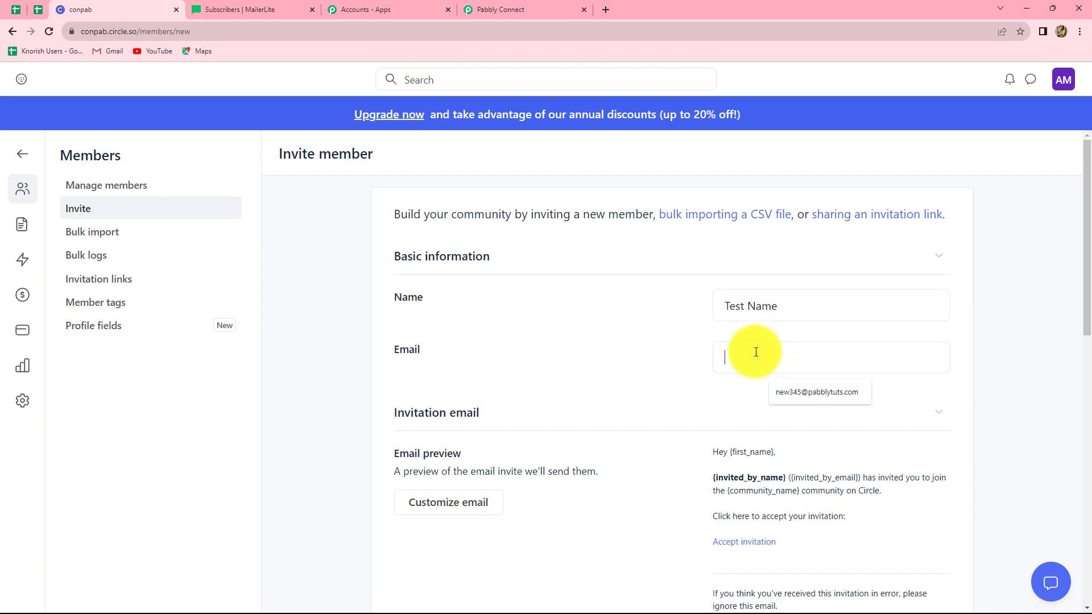
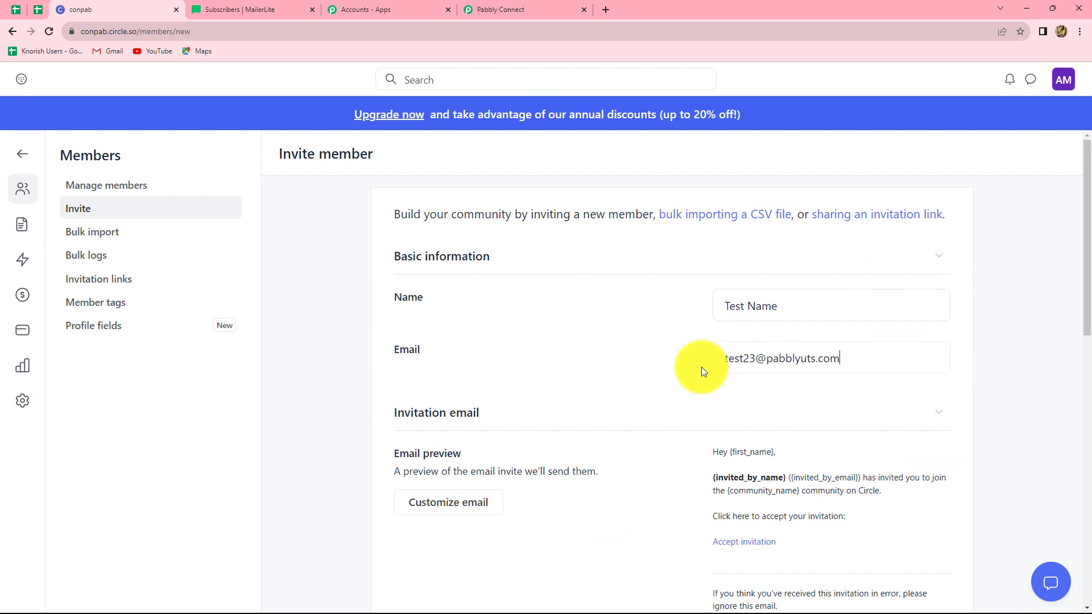
pyautogui.scroll(-8, 704, 371)
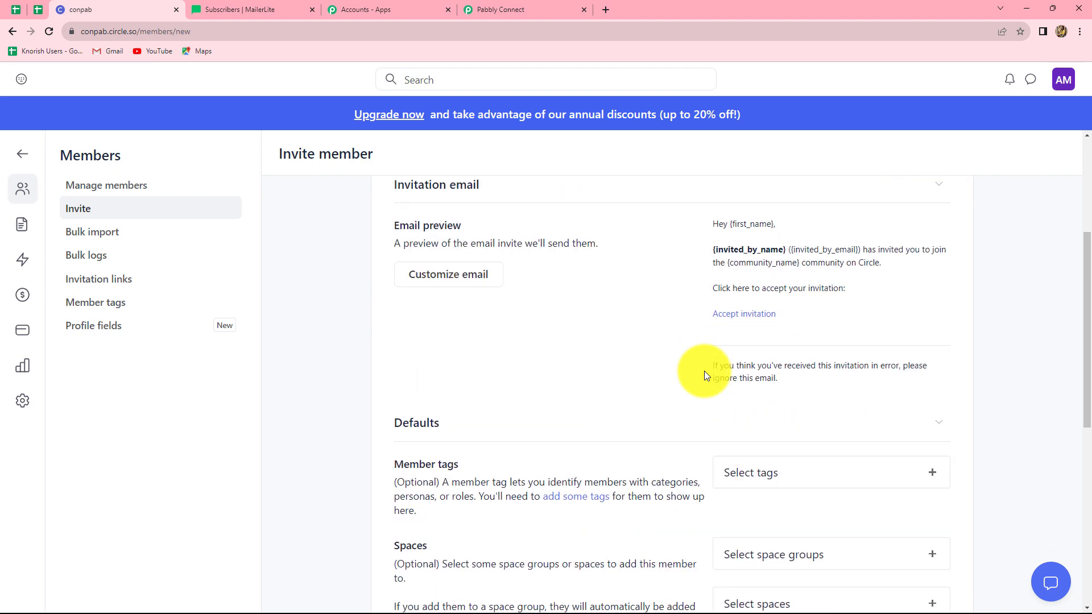
pyautogui.scroll(-3, 704, 371)
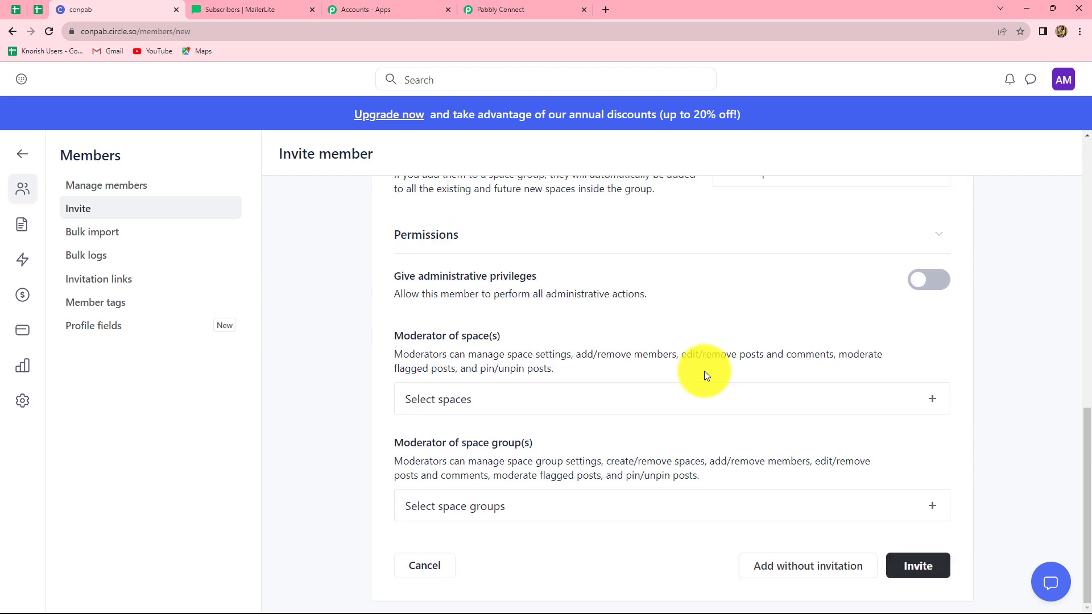
pyautogui.click(913, 566)
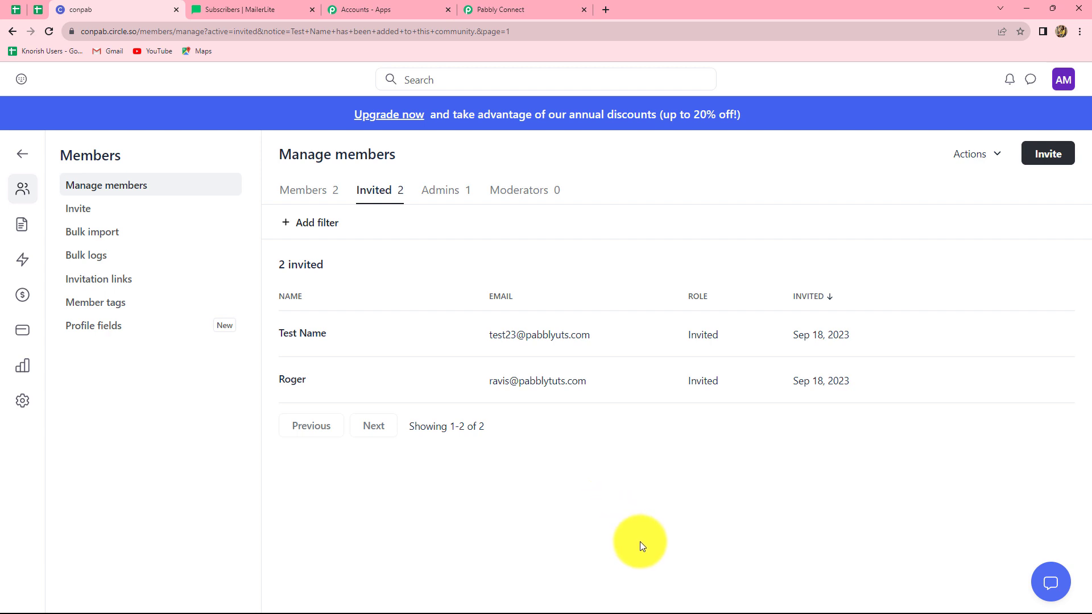
# Accept the conpab community invitation from the Circle email in Gmail
pyautogui.hotkey('alt', 'Tab')
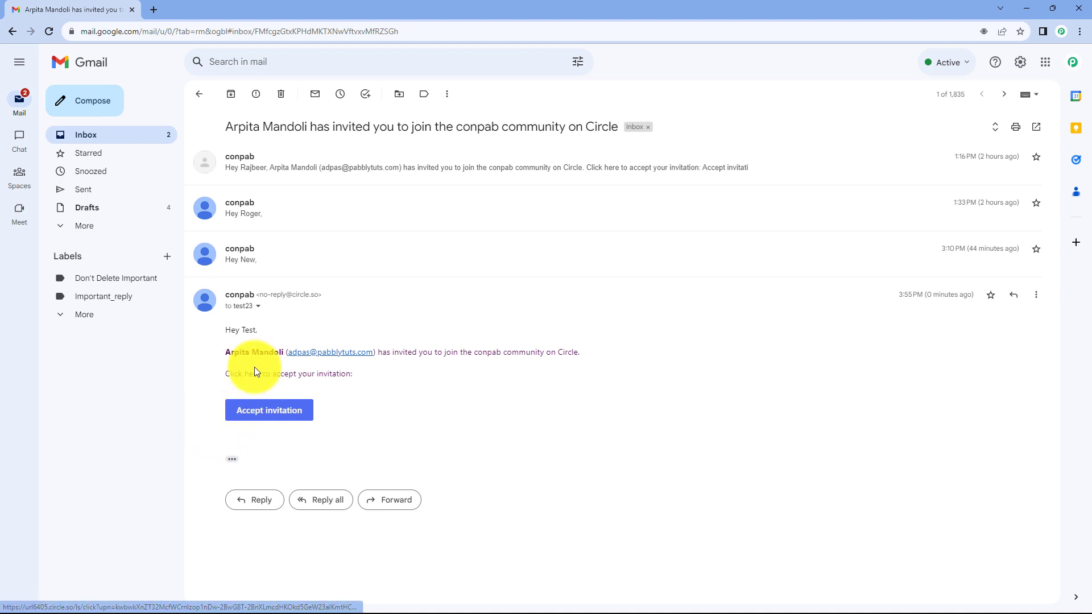
pyautogui.click(270, 419)
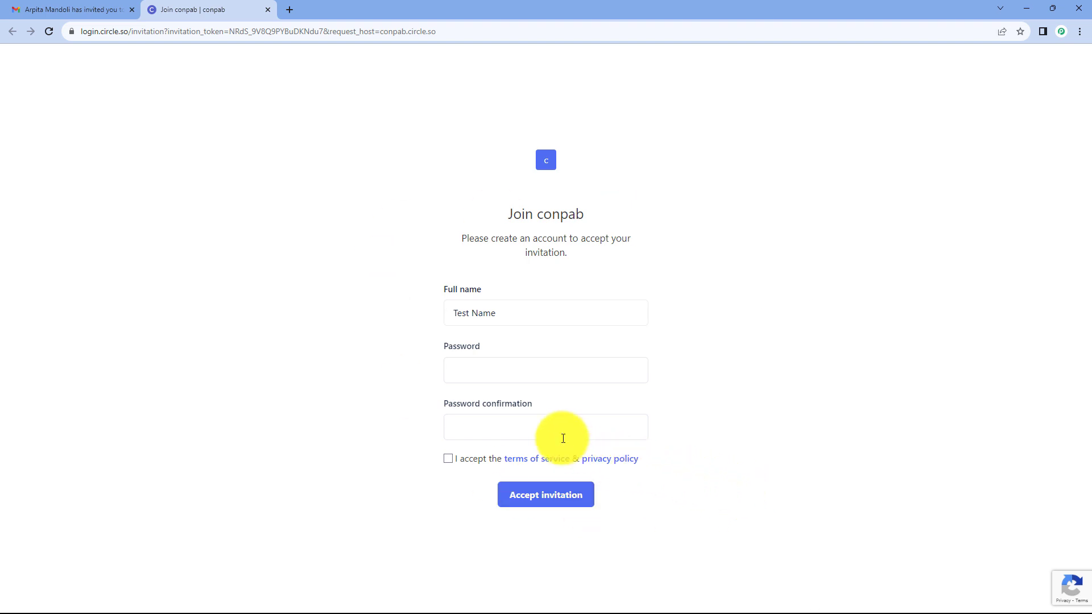
# Set the new account's password, agree to the terms, accept the invitation and submit the profile
pyautogui.click(521, 373)
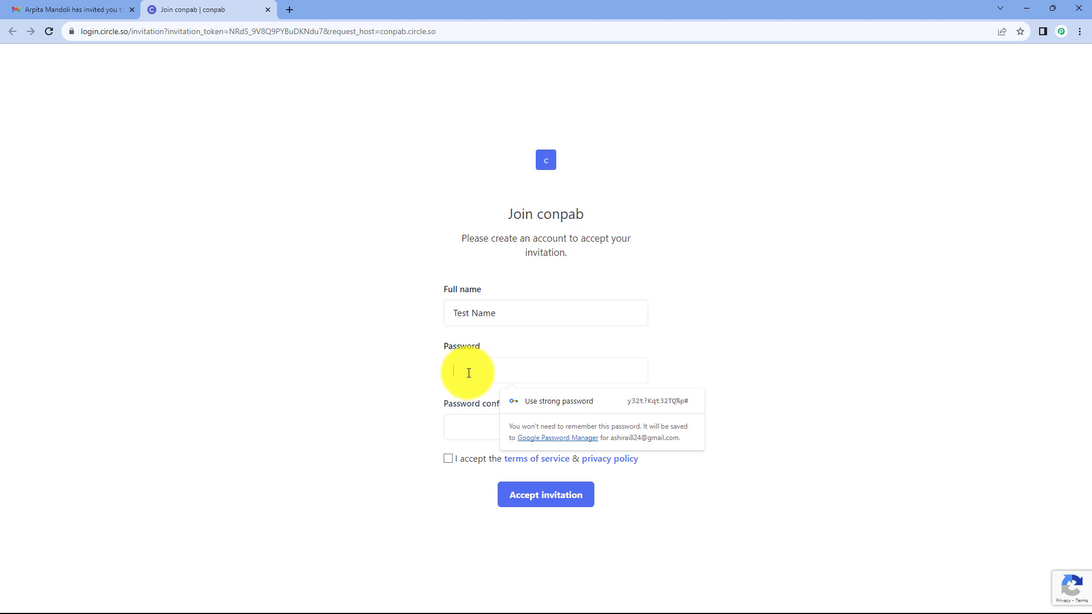
pyautogui.click(469, 427)
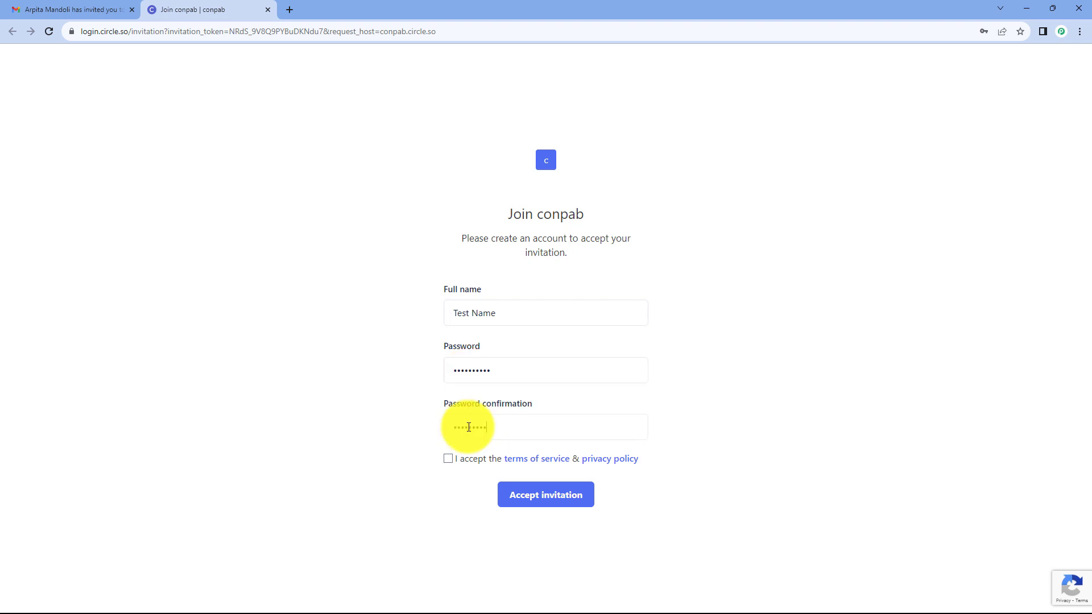
pyautogui.click(447, 458)
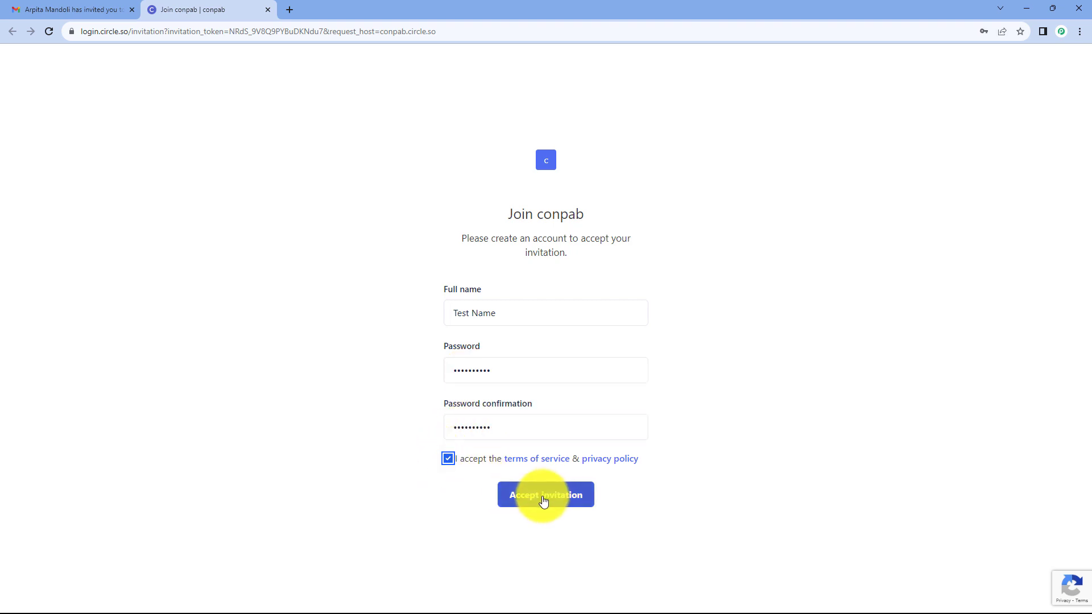
pyautogui.click(544, 501)
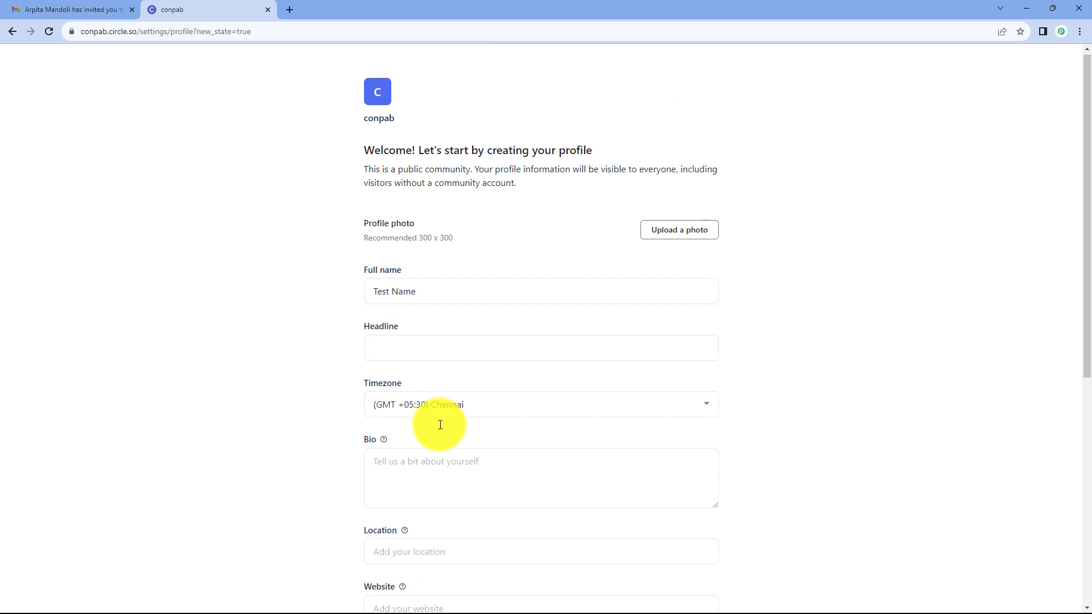
pyautogui.scroll(-7, 441, 425)
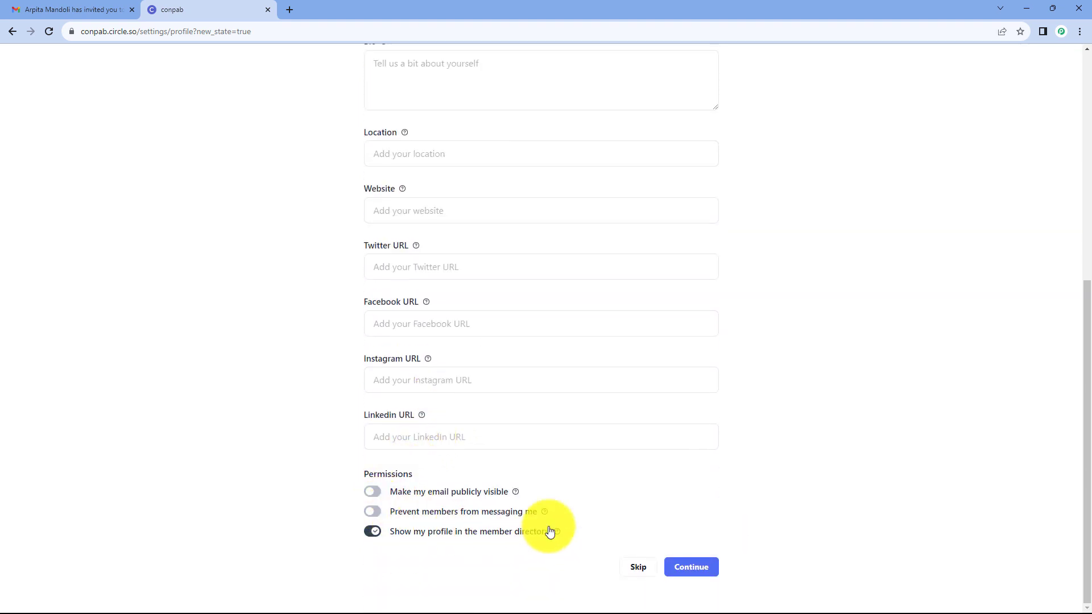
pyautogui.click(691, 576)
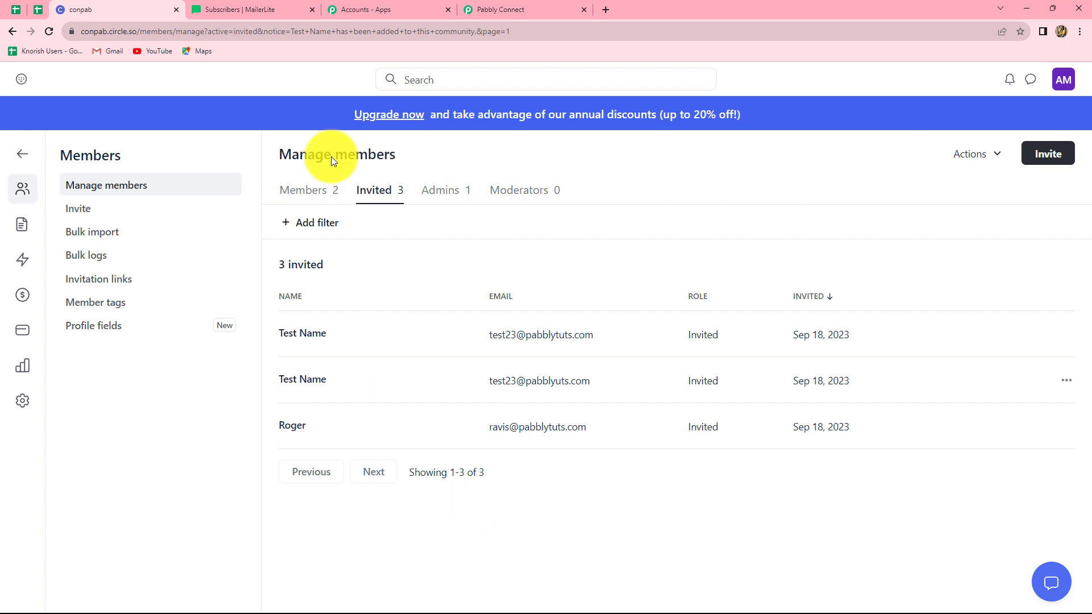
# Send a test request for the Circle New Member trigger
pyautogui.click(512, 9)
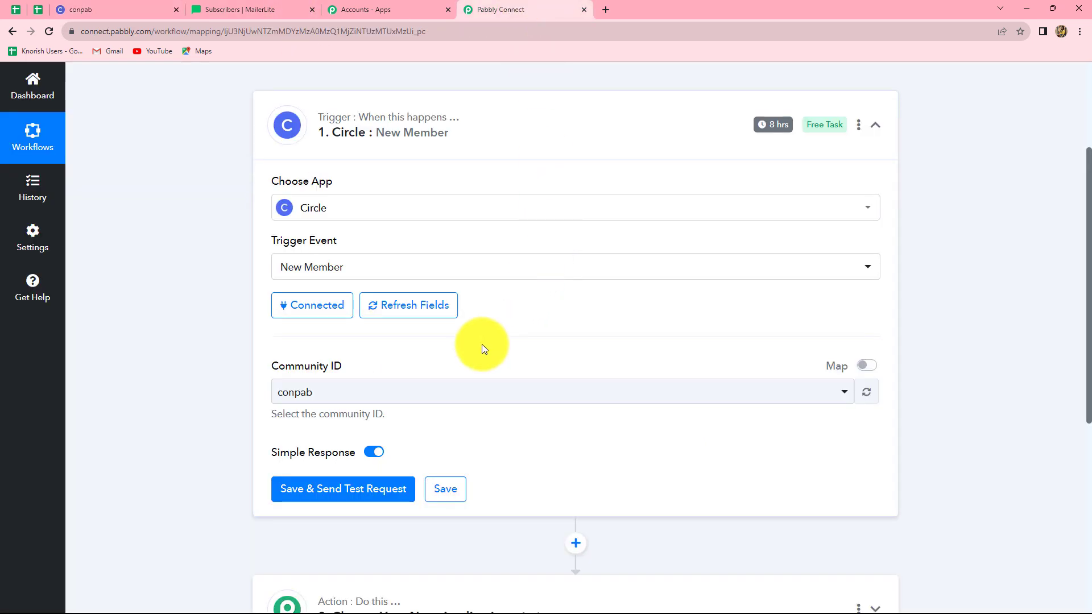
pyautogui.scroll(-4, 482, 344)
pyautogui.click(343, 265)
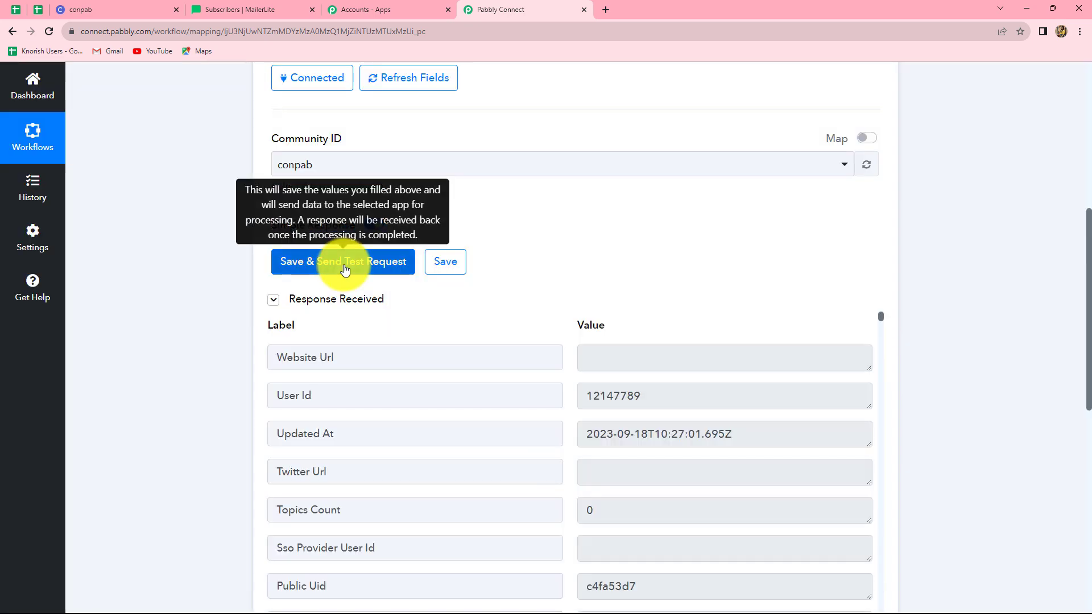
# Review the returned member's name, ID and email fields in the response
pyautogui.scroll(-5, 940, 373)
pyautogui.scroll(3, 941, 372)
pyautogui.scroll(-4, 941, 373)
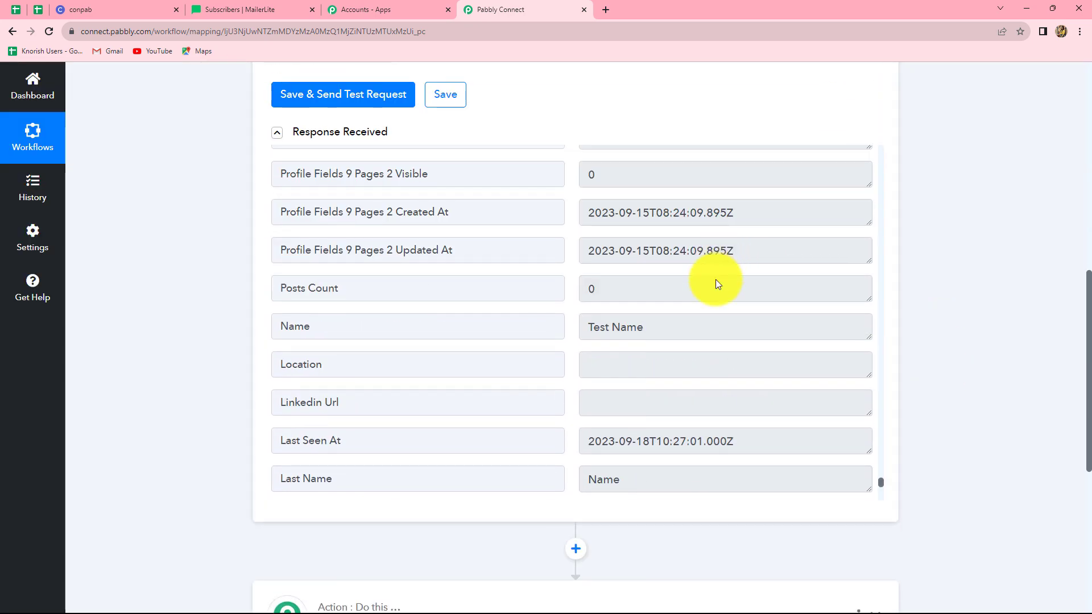
pyautogui.scroll(-4, 717, 302)
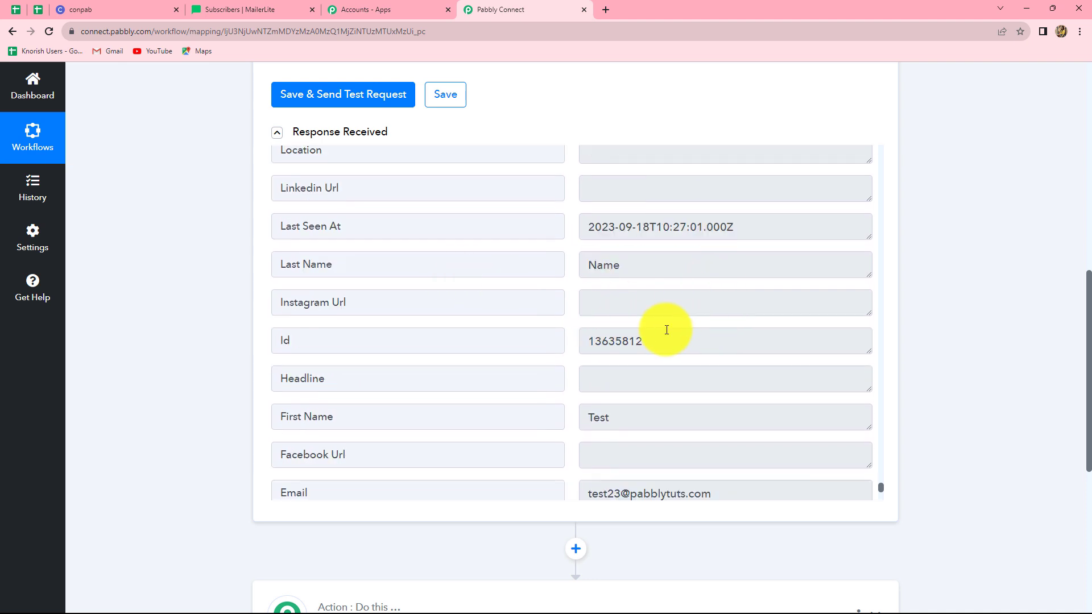
pyautogui.scroll(-3, 818, 310)
pyautogui.scroll(-2, 818, 310)
pyautogui.scroll(1, 550, 310)
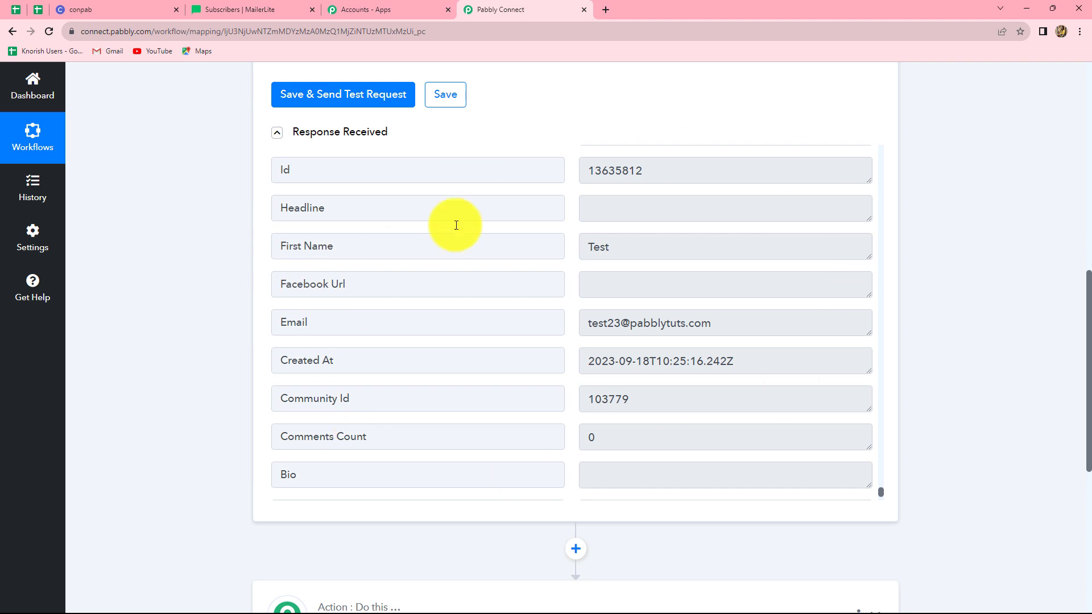
pyautogui.scroll(5, 797, 341)
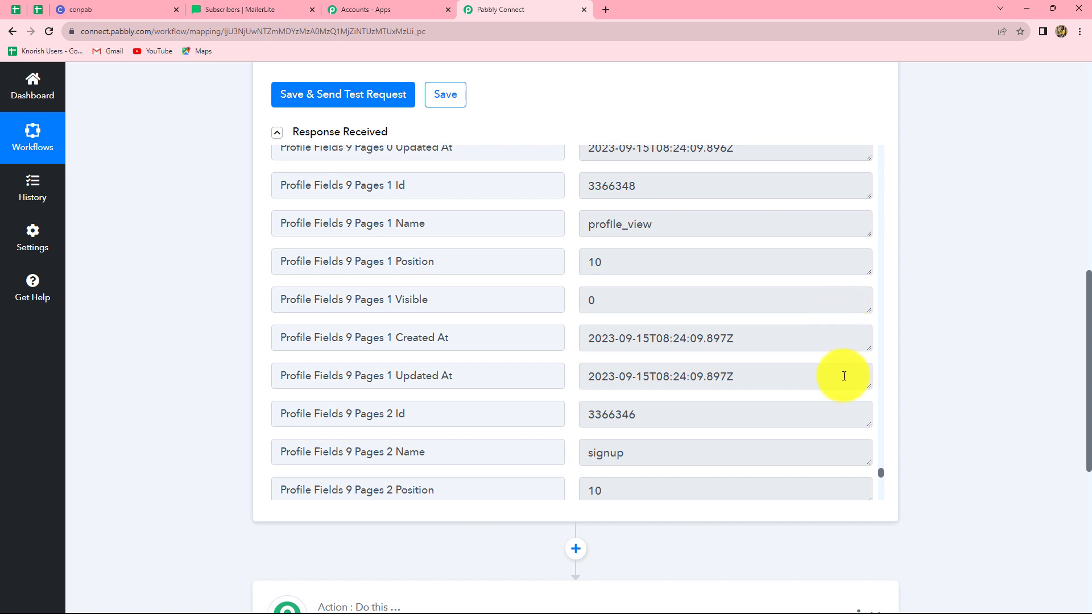
pyautogui.scroll(-5, 1049, 362)
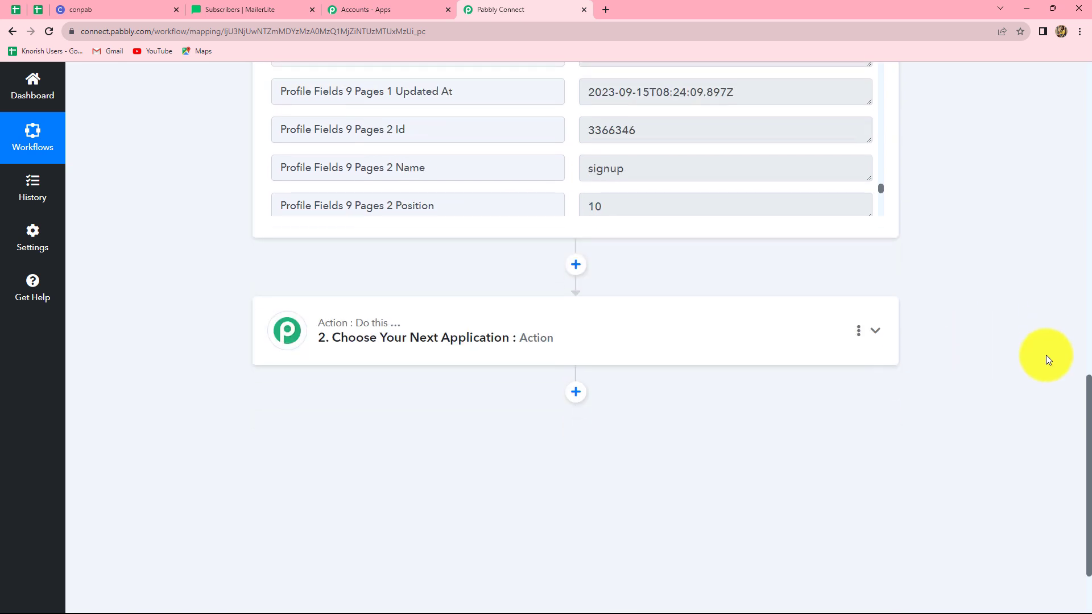
pyautogui.click(647, 334)
# Set the action to MailerLite Classic's Add or Update Subscriber in the Group event
pyautogui.click(380, 410)
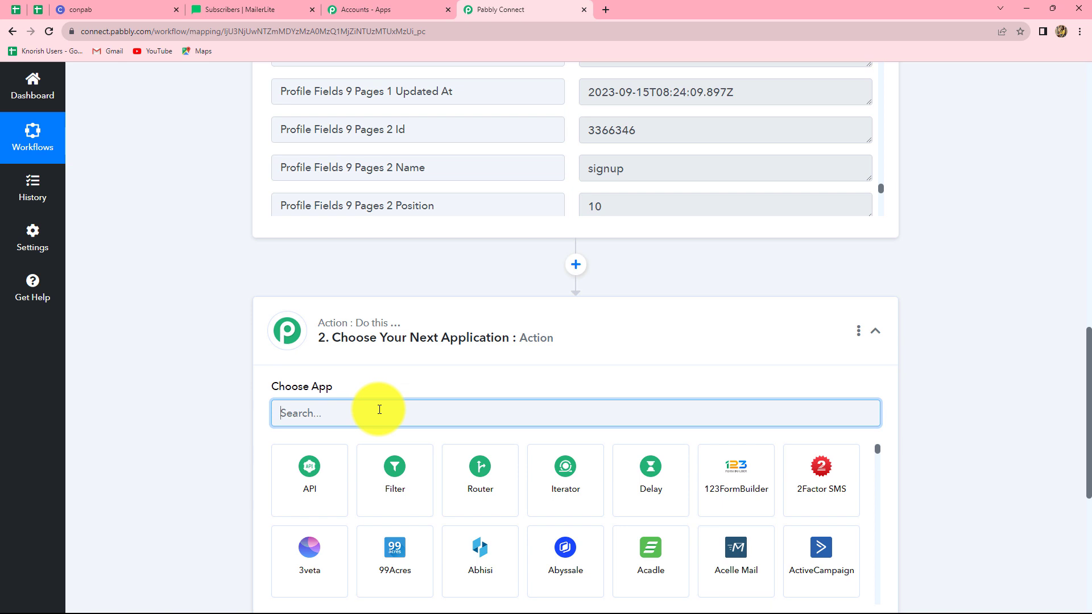
pyautogui.write('M')
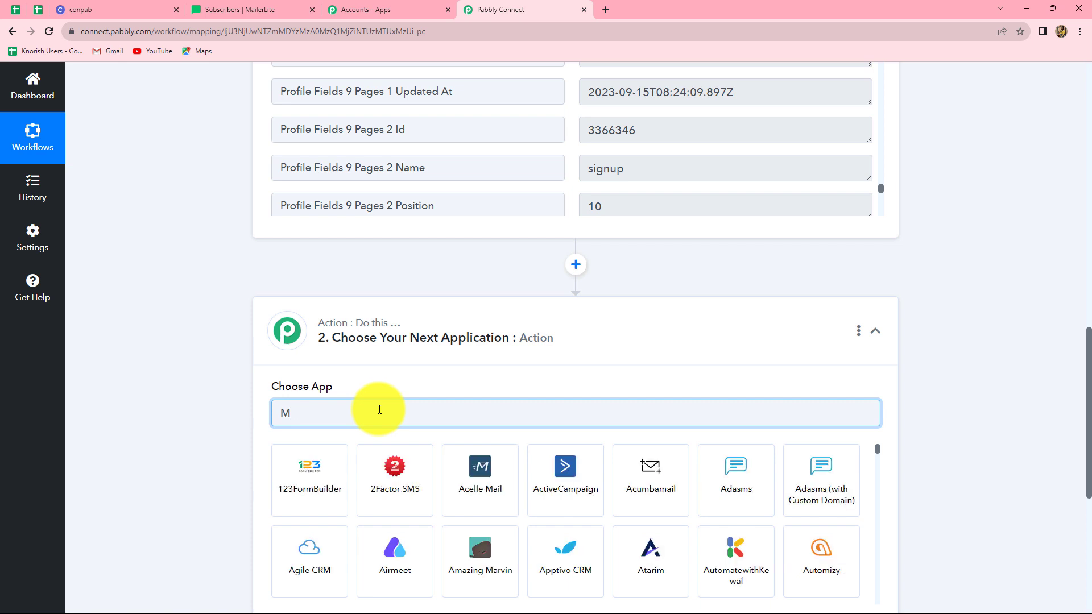
pyautogui.write('aile')
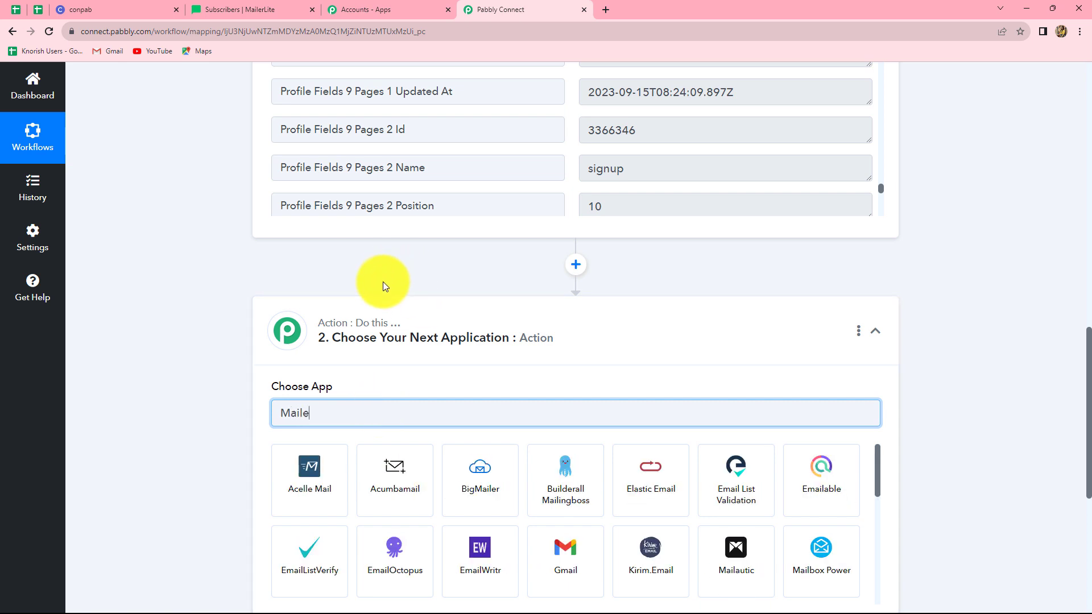
pyautogui.click(576, 492)
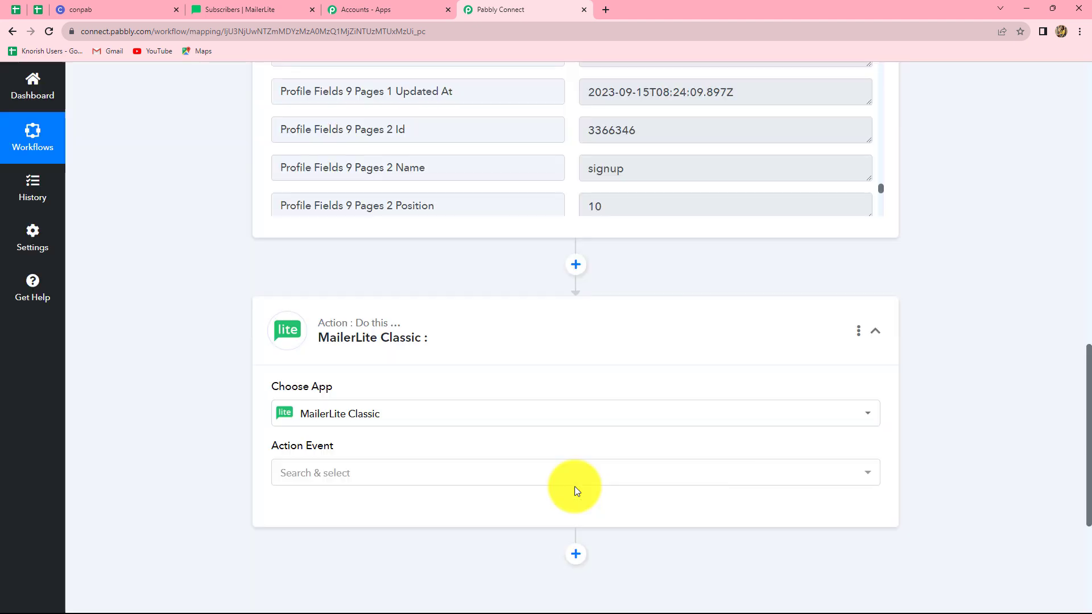
pyautogui.click(342, 474)
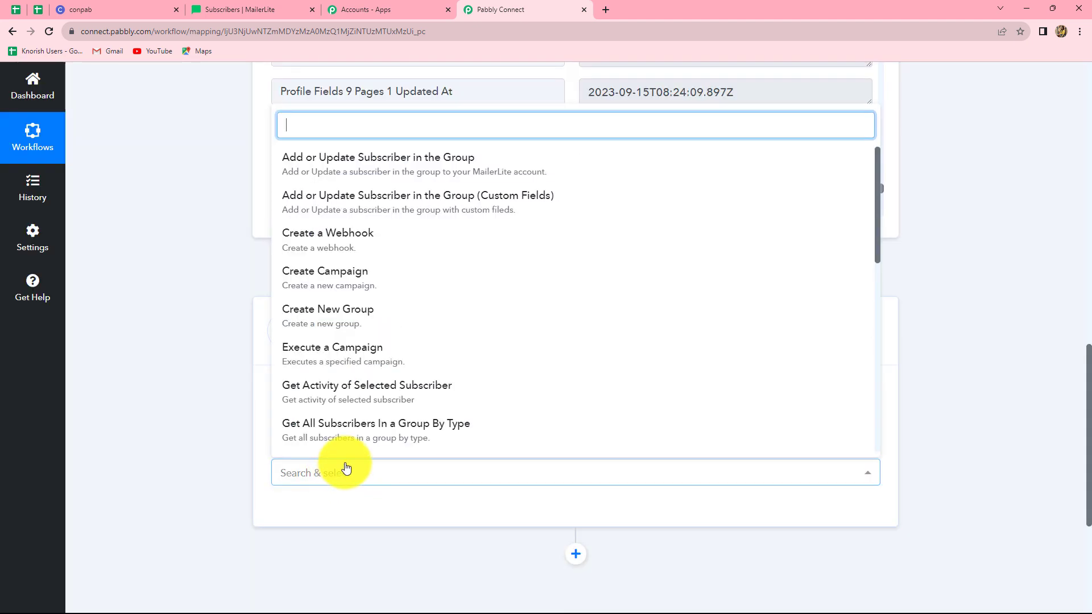
pyautogui.click(396, 177)
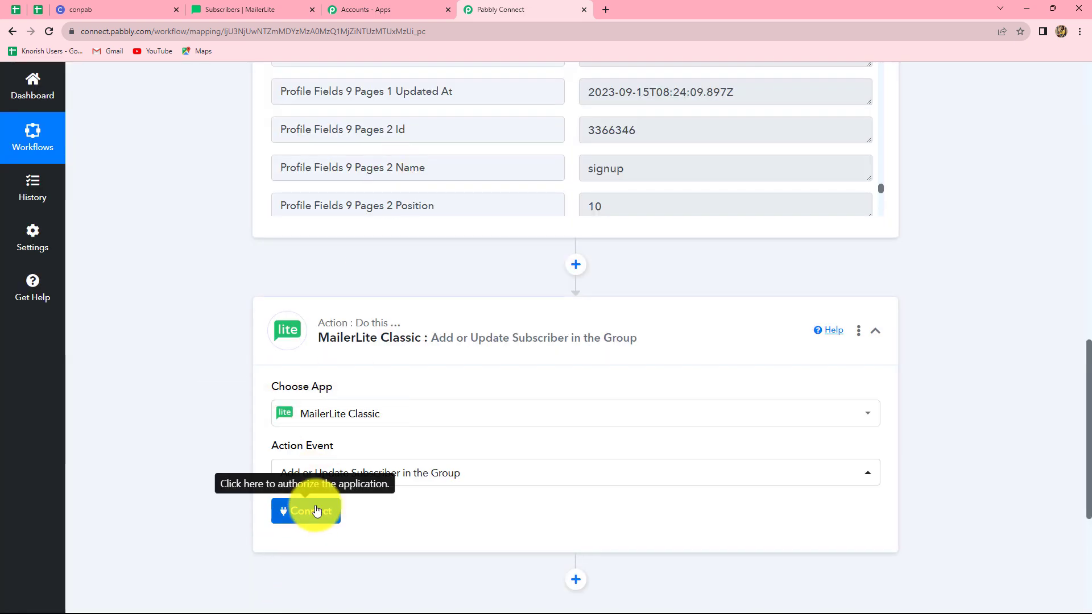
# Start adding a new MailerLite Classic connection and switch to the MailerLite tab
pyautogui.click(317, 510)
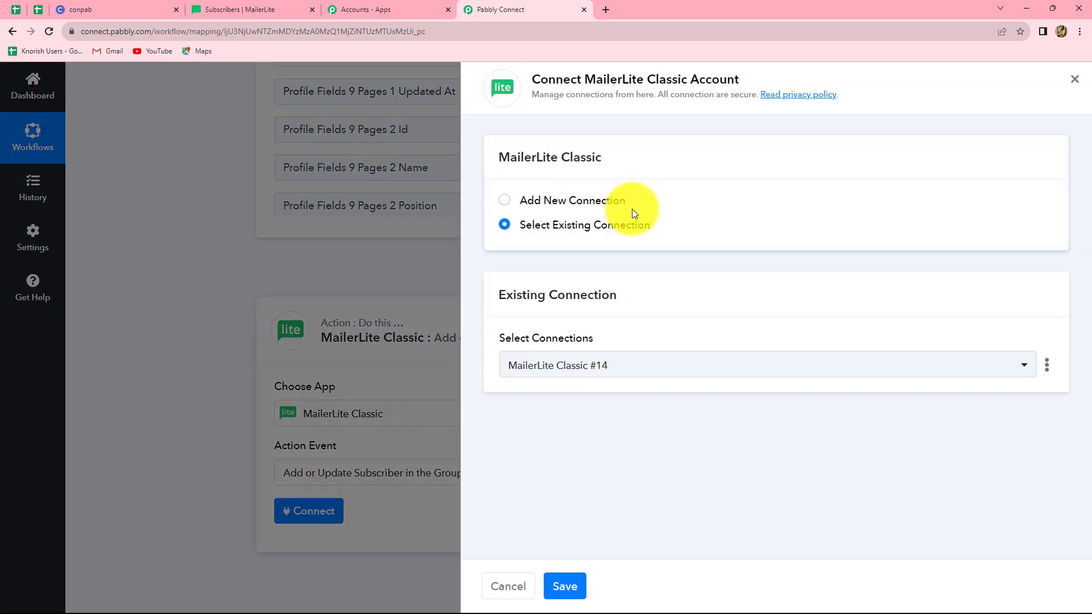
pyautogui.click(505, 202)
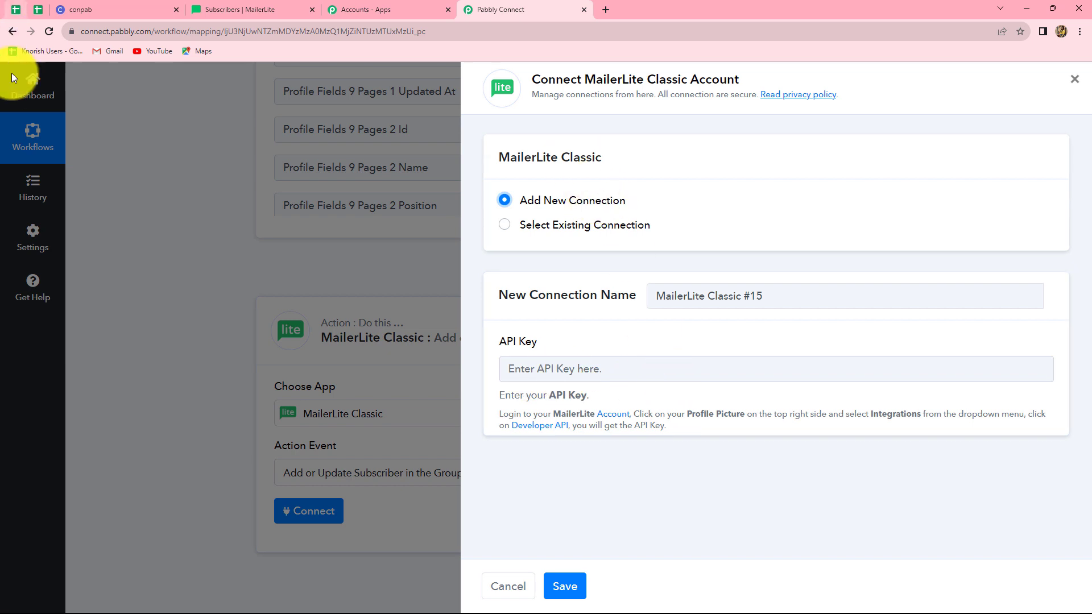
pyautogui.click(235, 11)
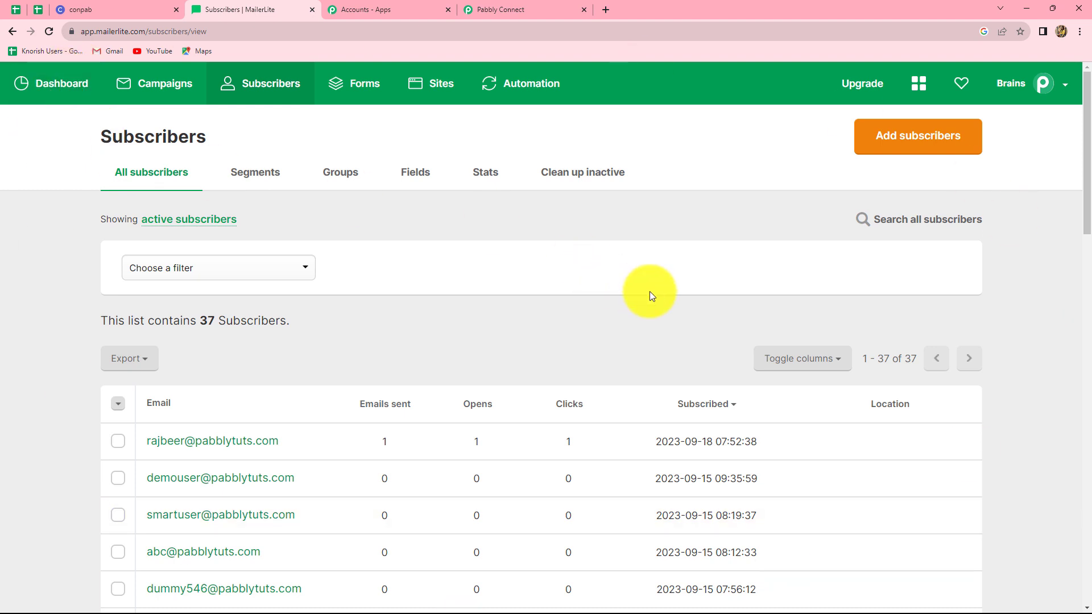
# Copy the API key from MailerLite's Integrations > Developer API page and return to Pabbly Connect
pyautogui.click(1066, 84)
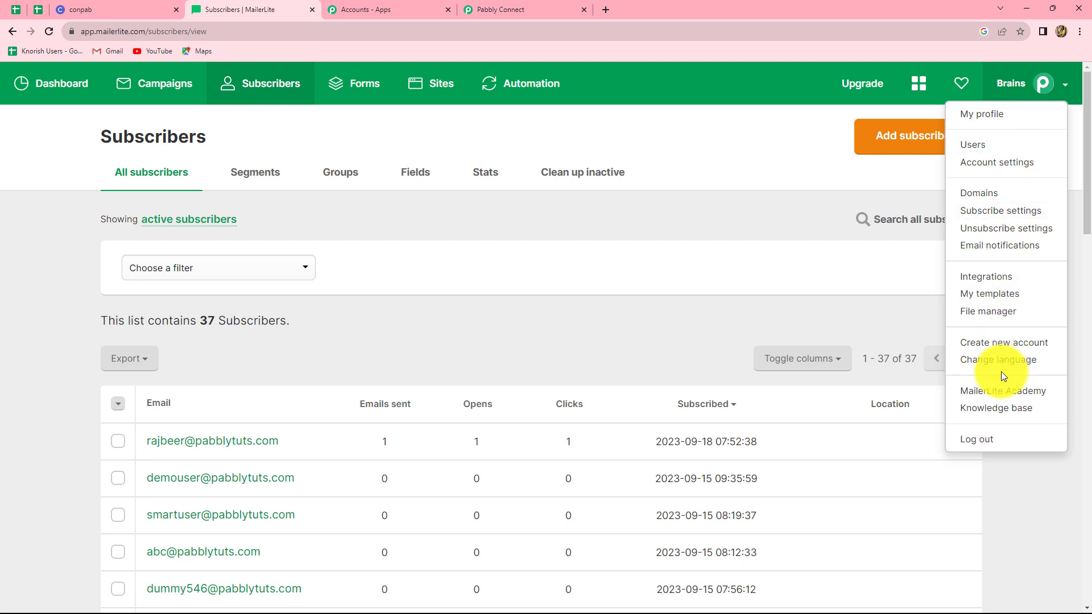
pyautogui.click(988, 281)
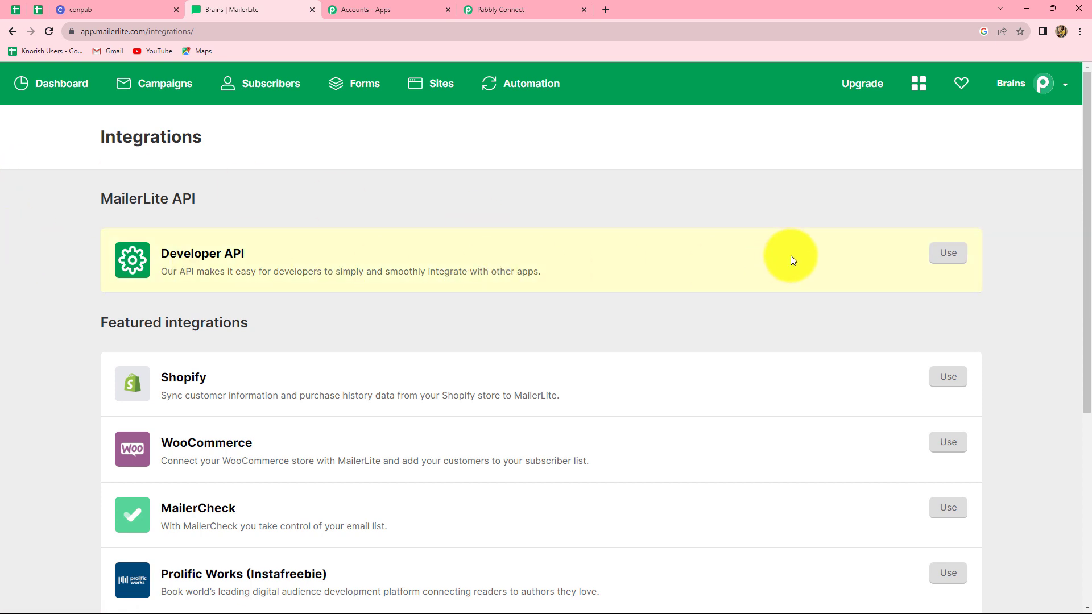
pyautogui.click(945, 255)
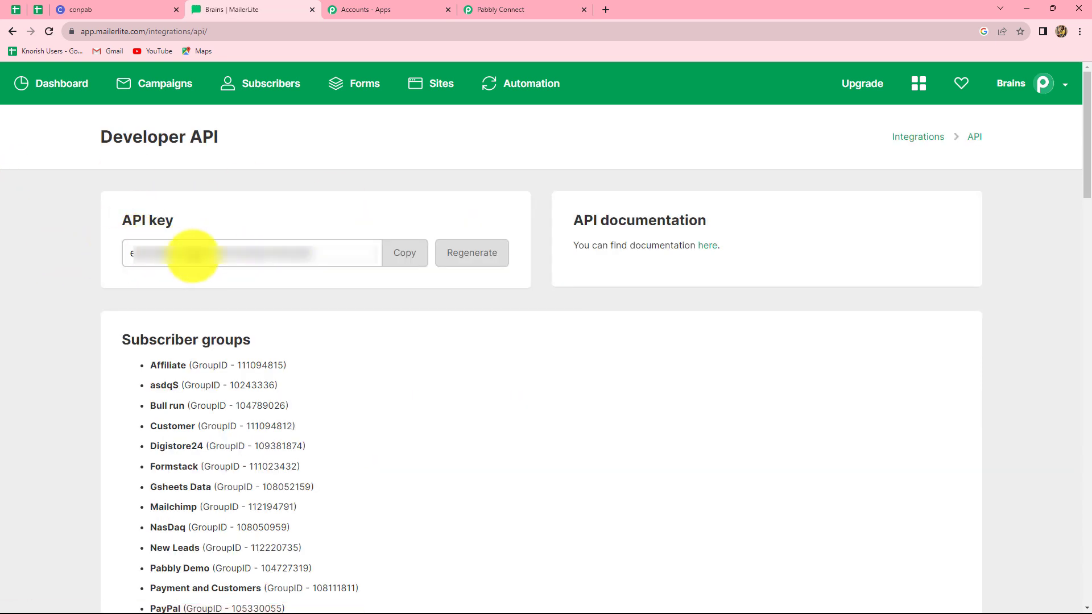
pyautogui.click(398, 256)
pyautogui.click(500, 10)
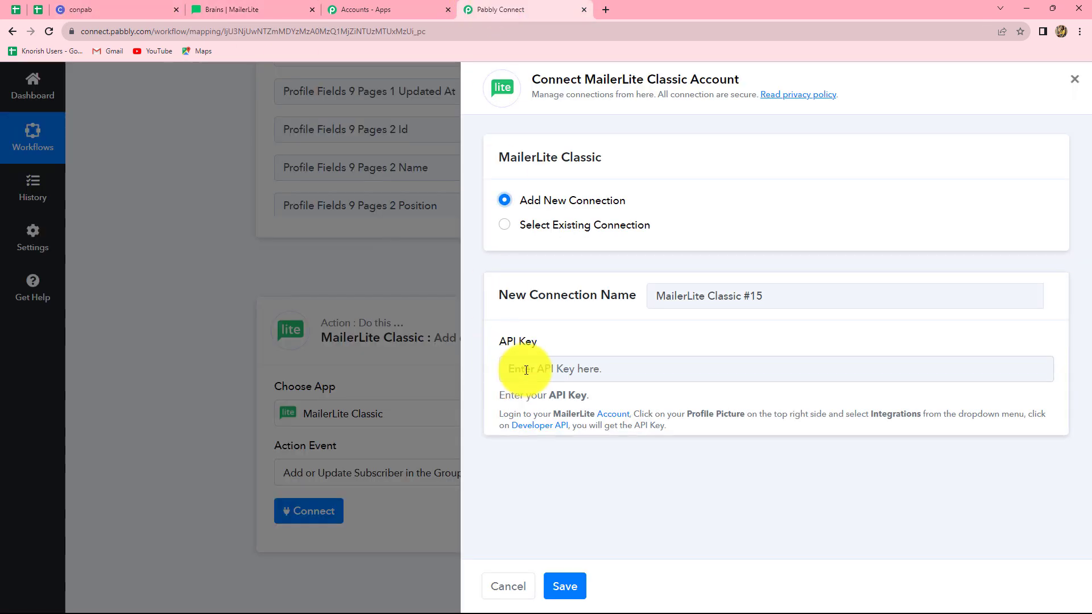
# Paste the copied API key and save the new MailerLite Classic connection
pyautogui.click(509, 367)
pyautogui.hotkey('ctrl', 'v')
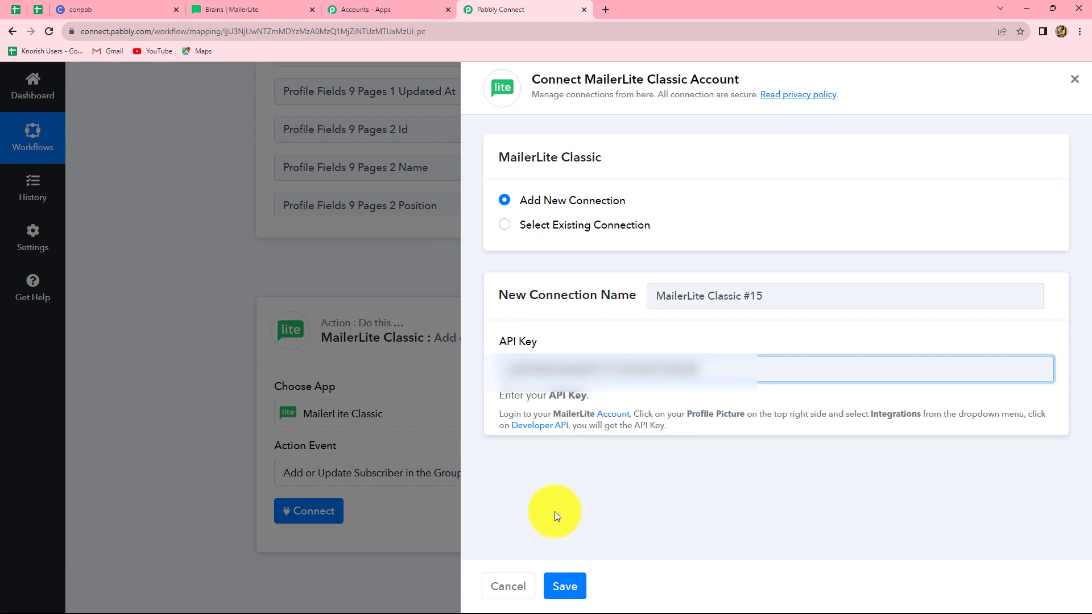
pyautogui.click(561, 587)
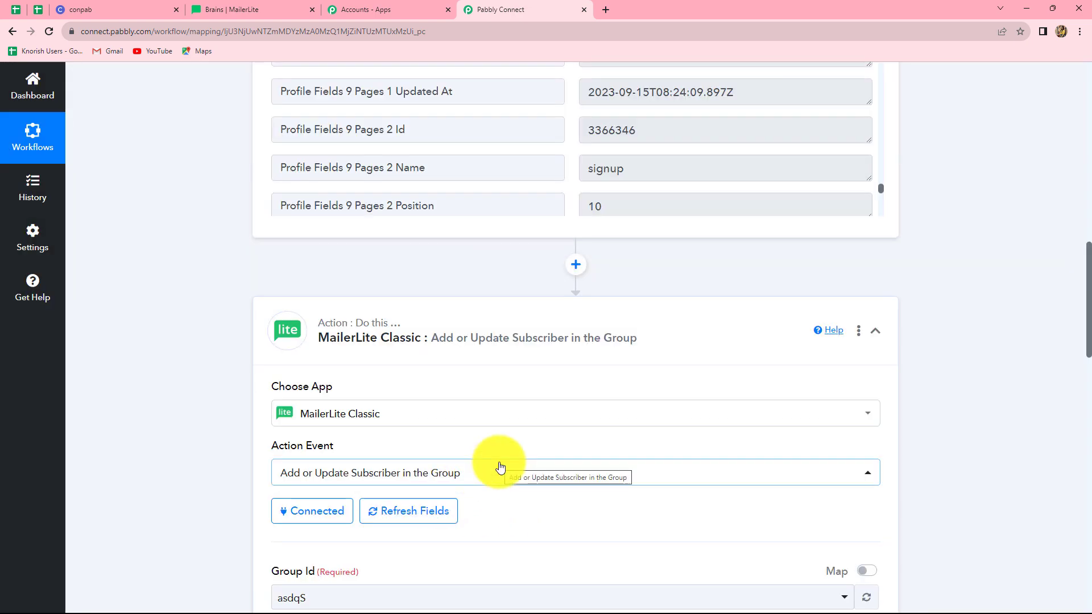
# Review the Add or Update Subscriber fields, then bring up MailerLite to find the group IDs
pyautogui.scroll(-10, 499, 467)
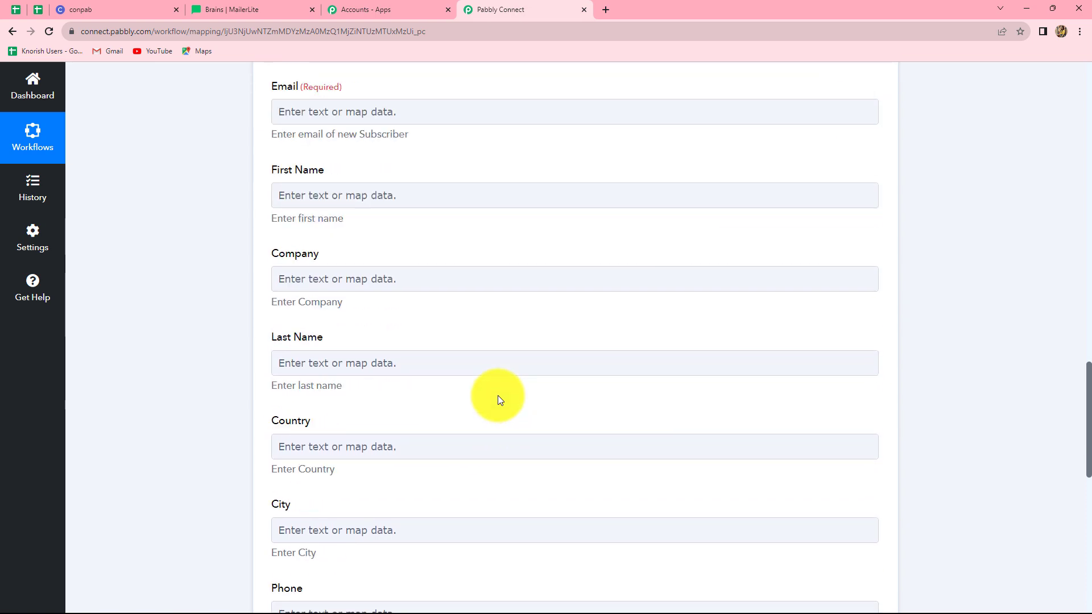
pyautogui.scroll(-4, 499, 398)
pyautogui.scroll(7, 499, 398)
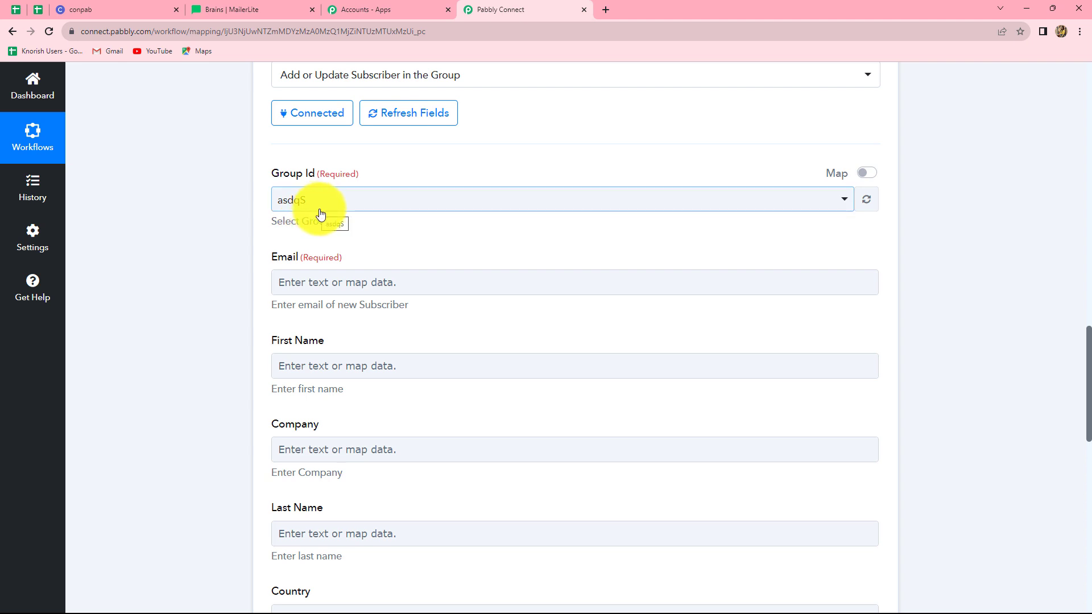
pyautogui.click(214, 11)
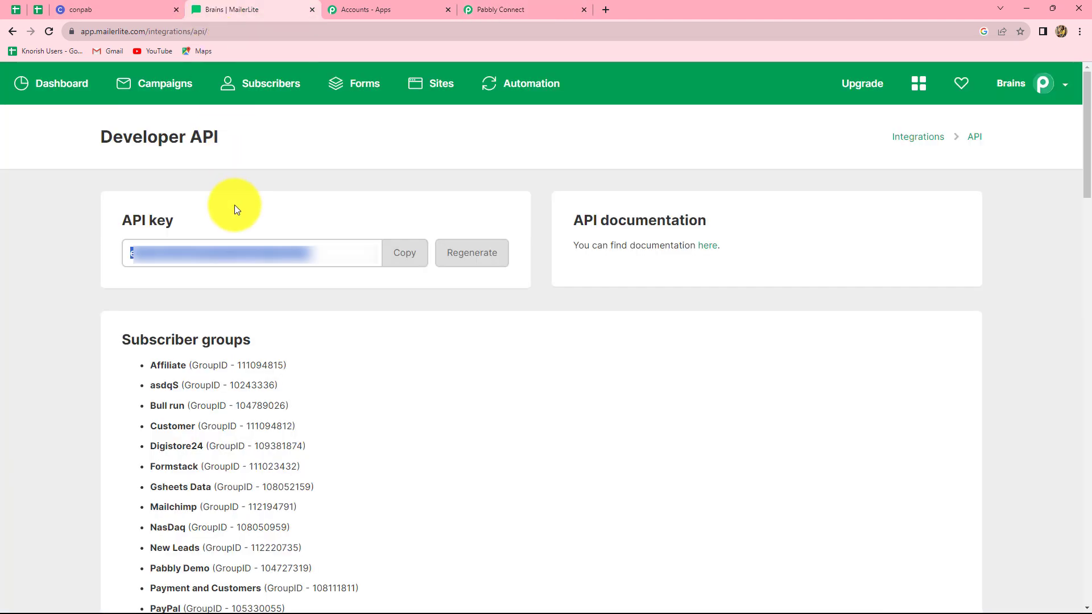
# View MailerLite's subscriber Groups list, including New Leads (1) and Mailchimp (6)
pyautogui.click(267, 83)
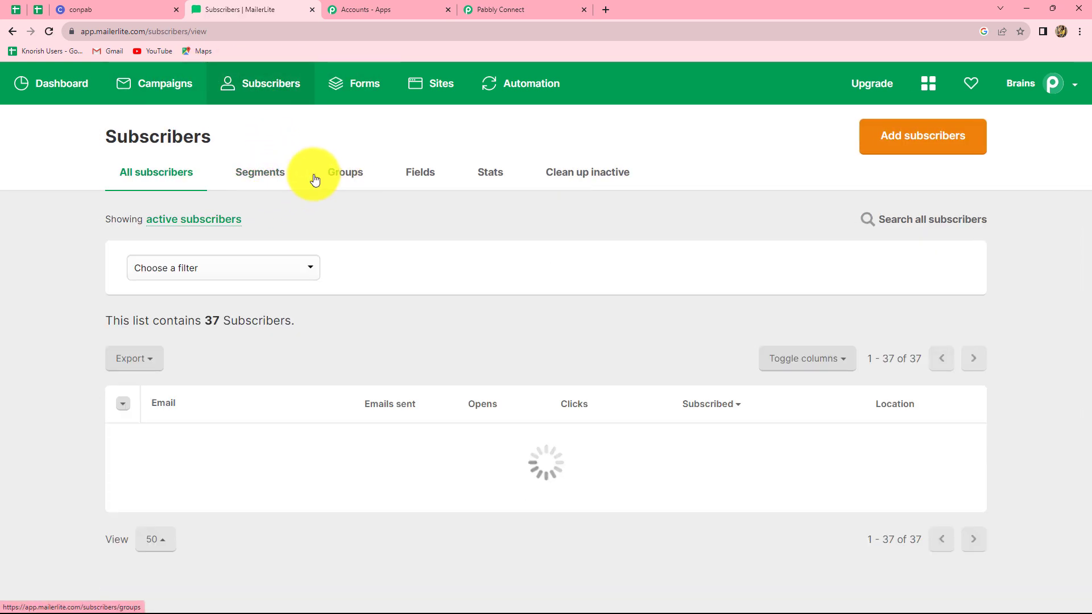
pyautogui.click(340, 176)
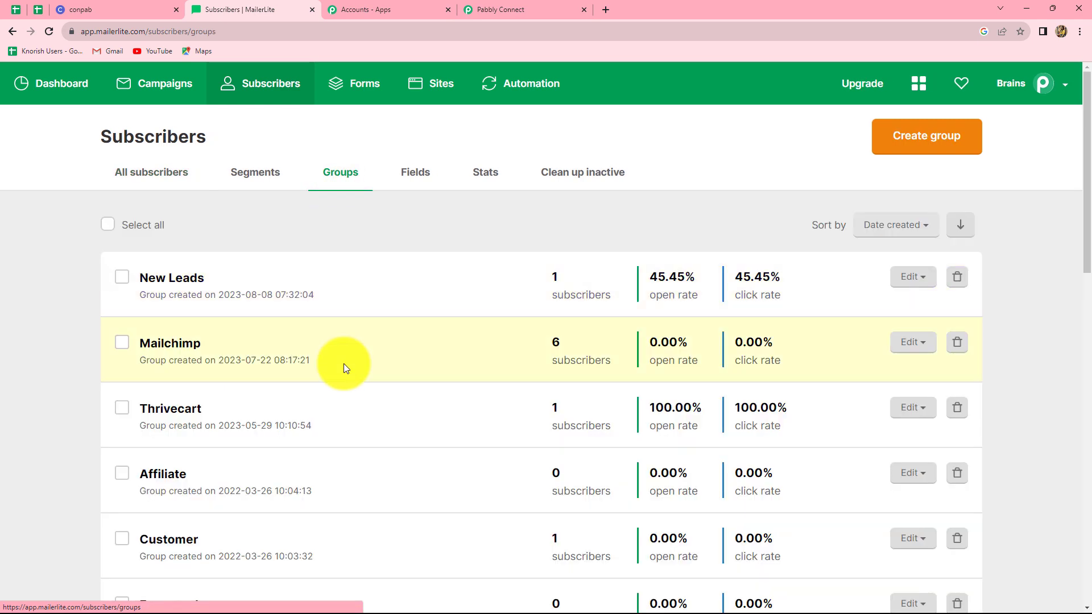
pyautogui.scroll(-15, 347, 407)
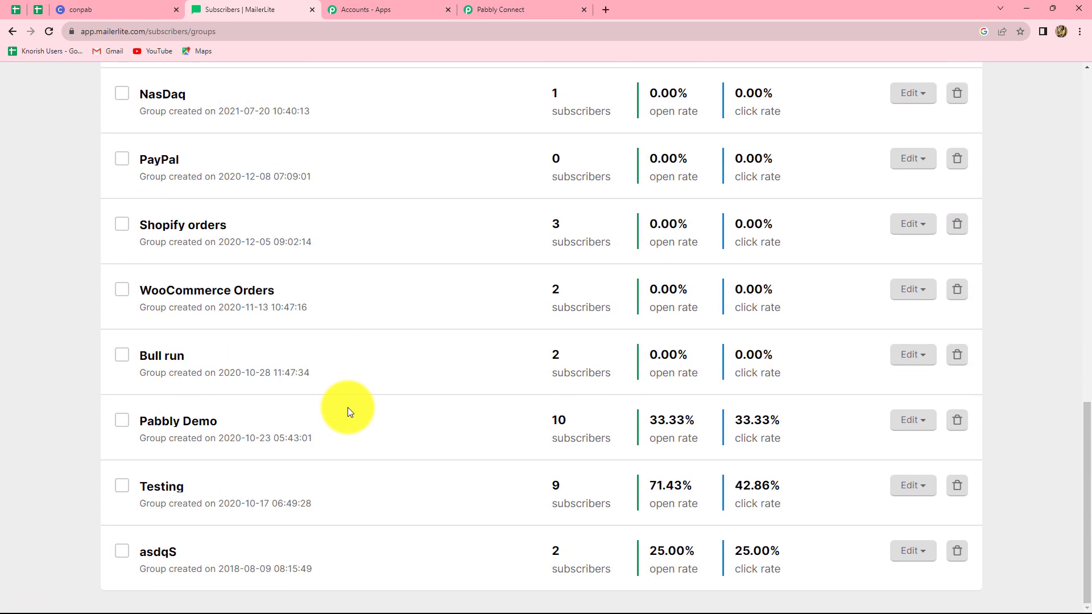
pyautogui.scroll(15, 347, 412)
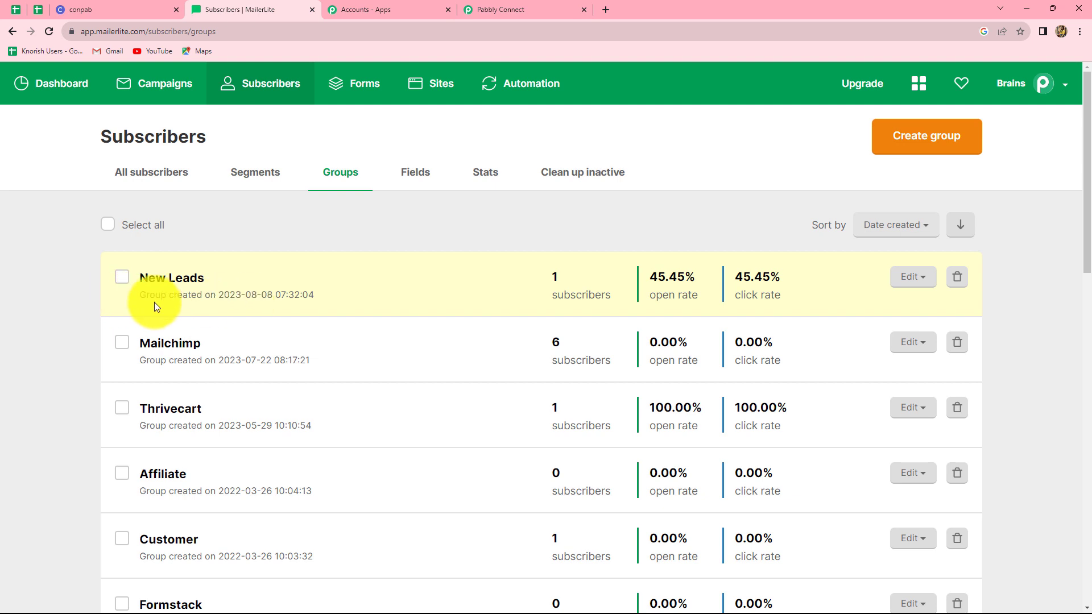
# Back in Pabbly Connect, select New Leads as the MailerLite action's Group Id
pyautogui.click(512, 4)
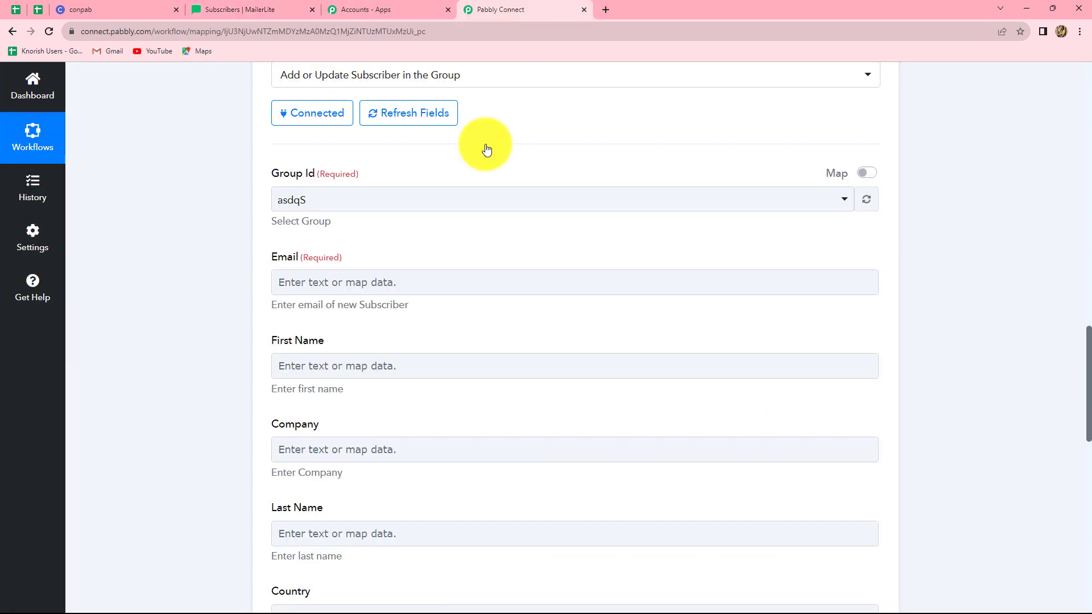
pyautogui.click(381, 200)
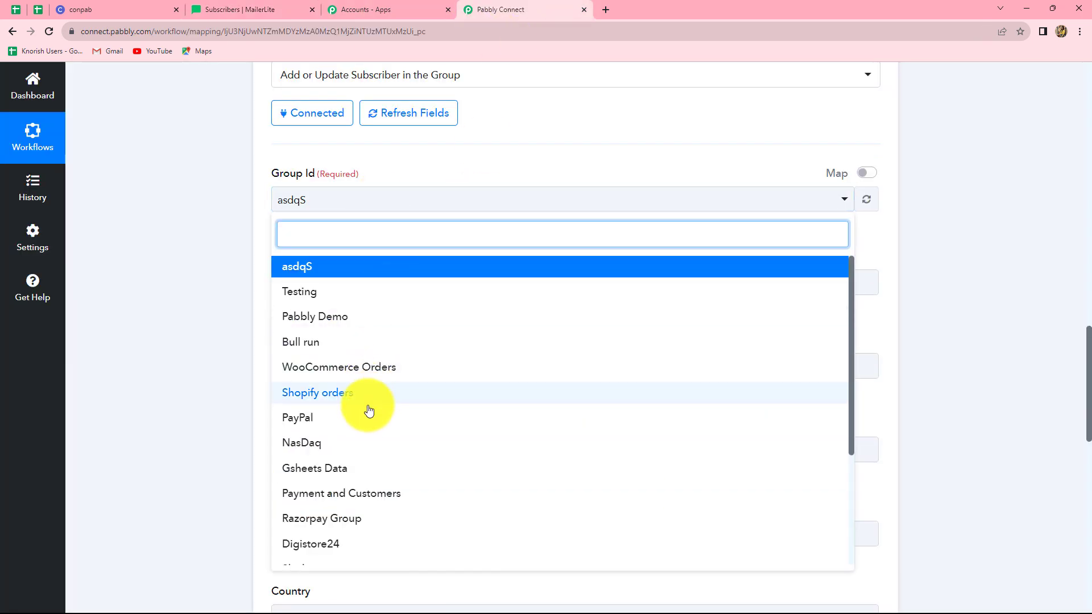
pyautogui.scroll(-6, 392, 506)
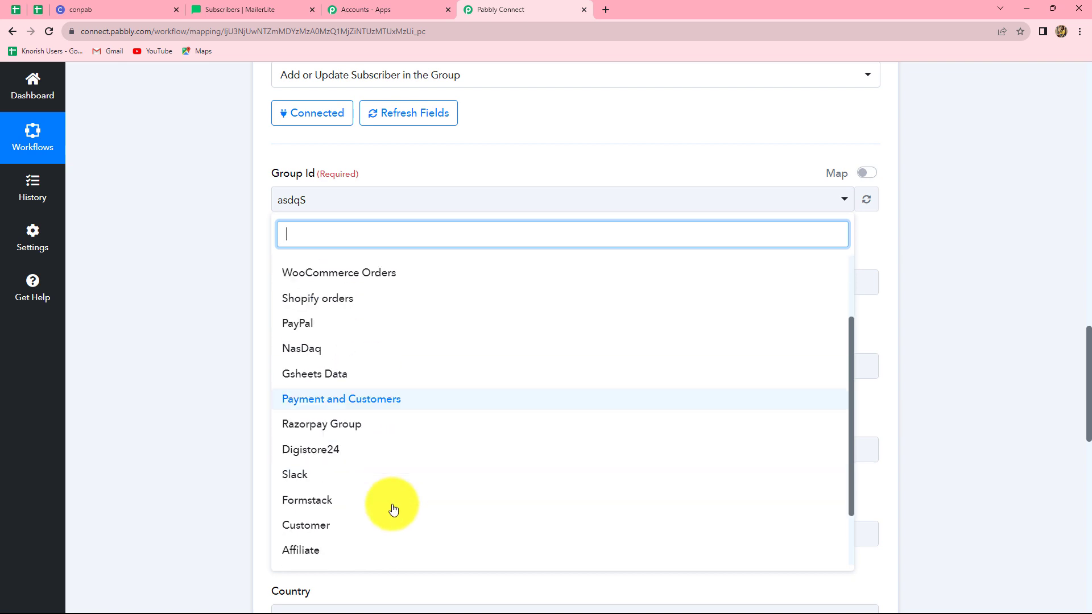
pyautogui.click(330, 552)
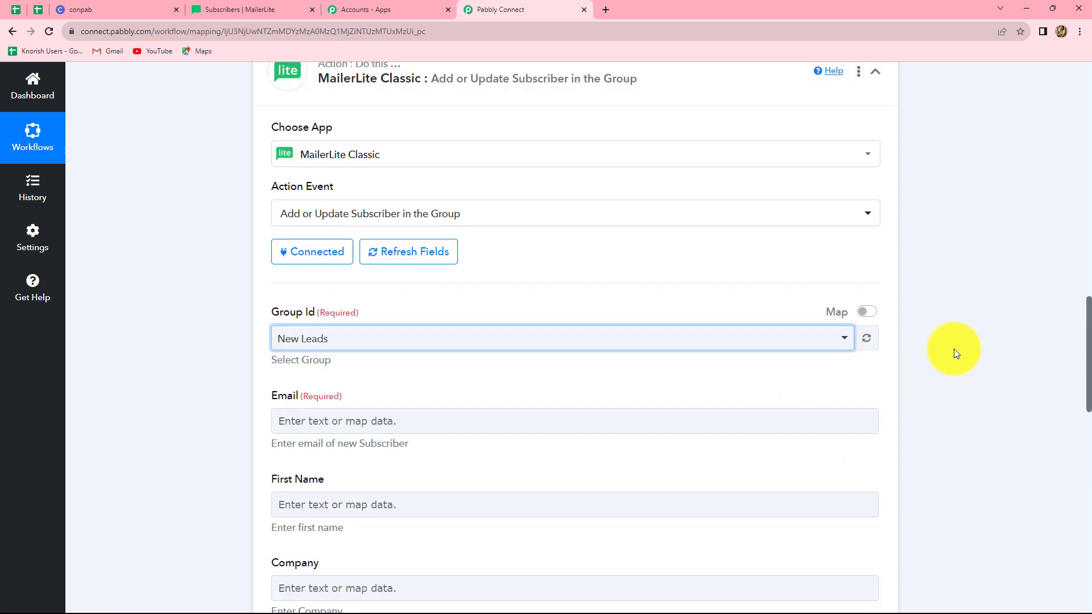
pyautogui.scroll(-4, 370, 459)
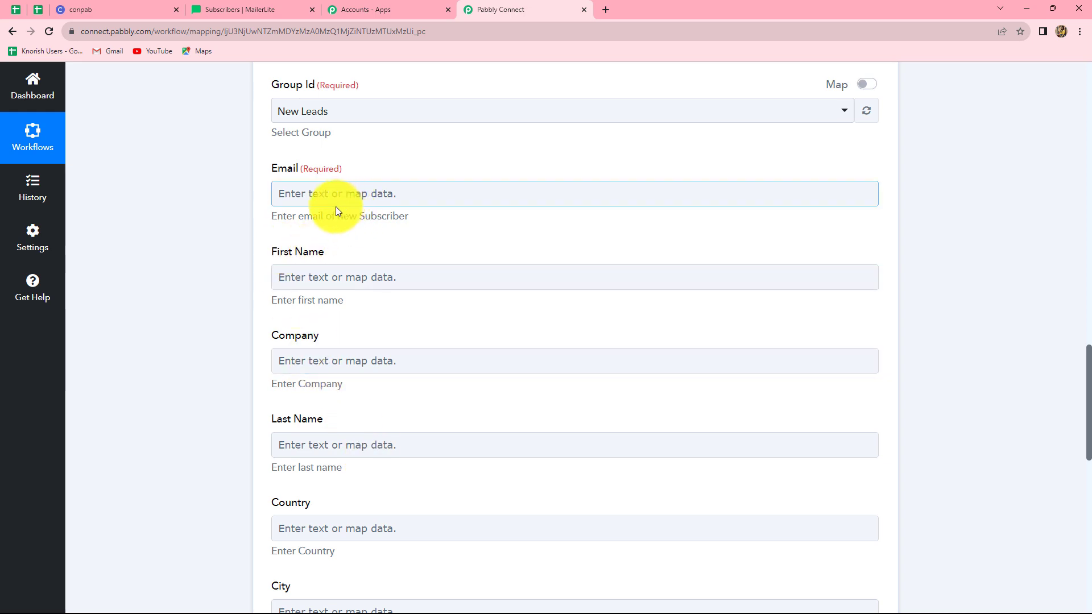
pyautogui.scroll(9, 466, 358)
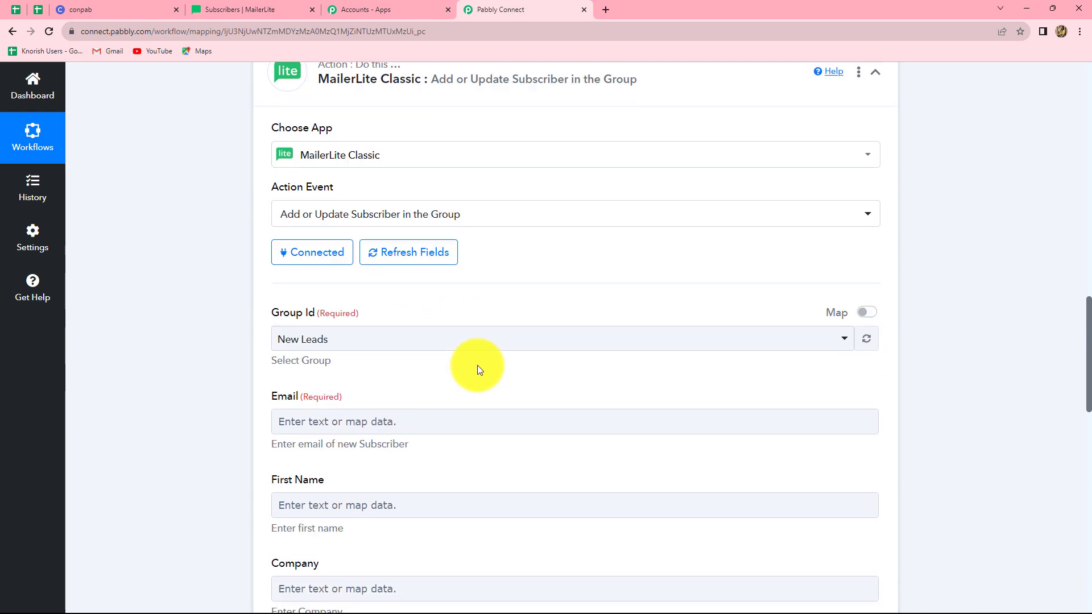
pyautogui.scroll(4, 478, 376)
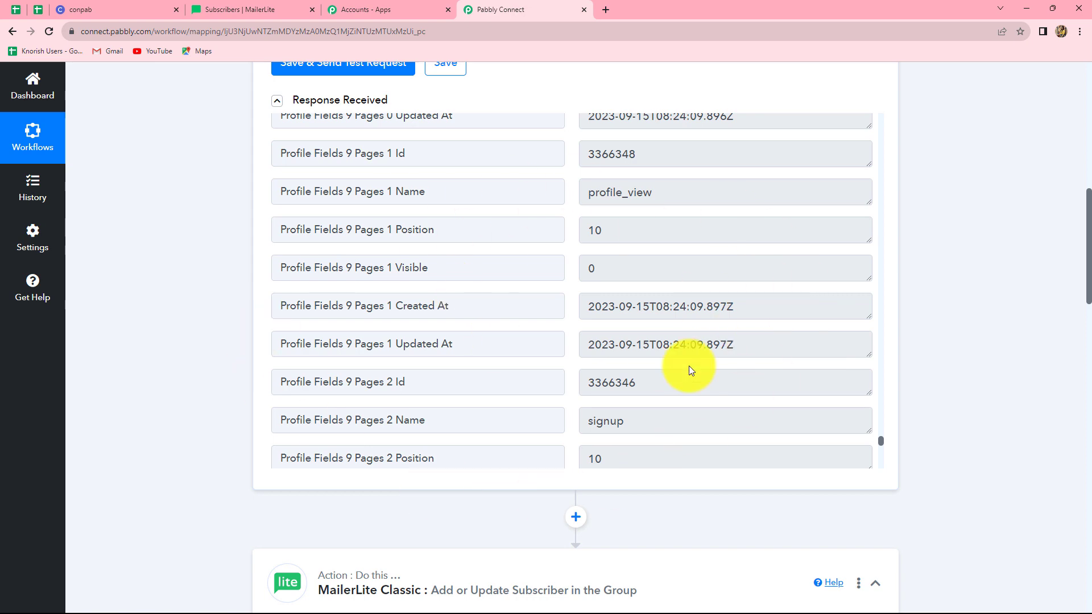
pyautogui.scroll(-8, 969, 401)
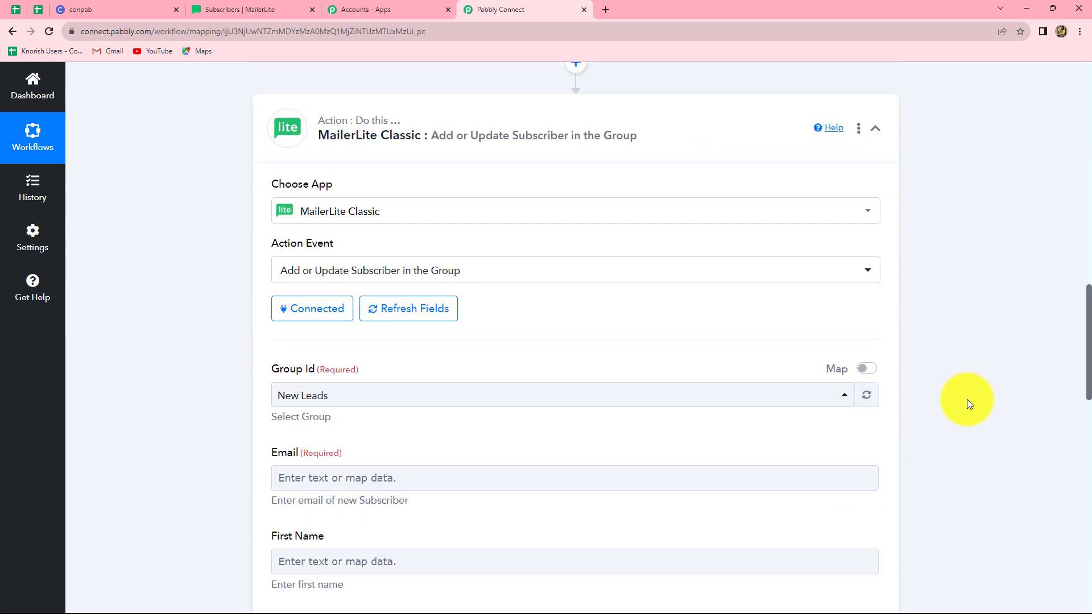
pyautogui.scroll(-5, 967, 401)
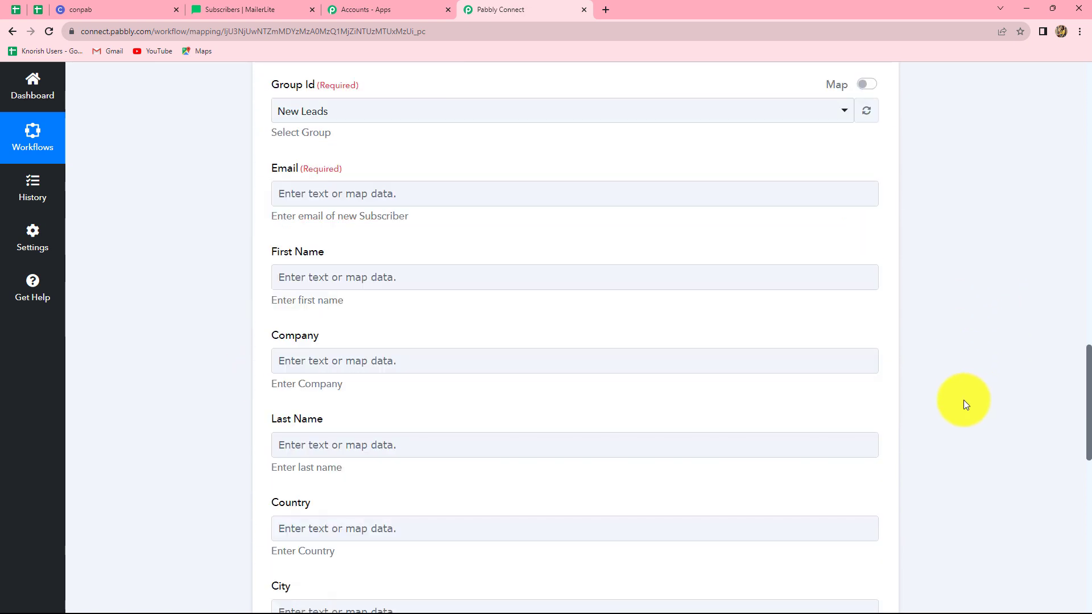
# Map the Circle: New Member Email value into the MailerLite Email field
pyautogui.click(382, 194)
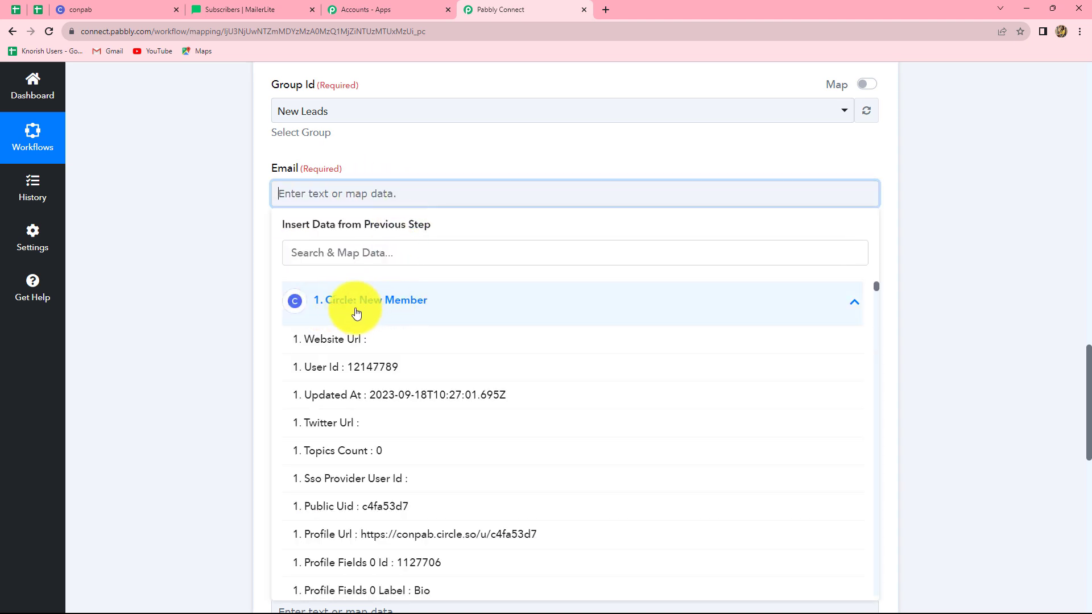
pyautogui.scroll(-10, 407, 383)
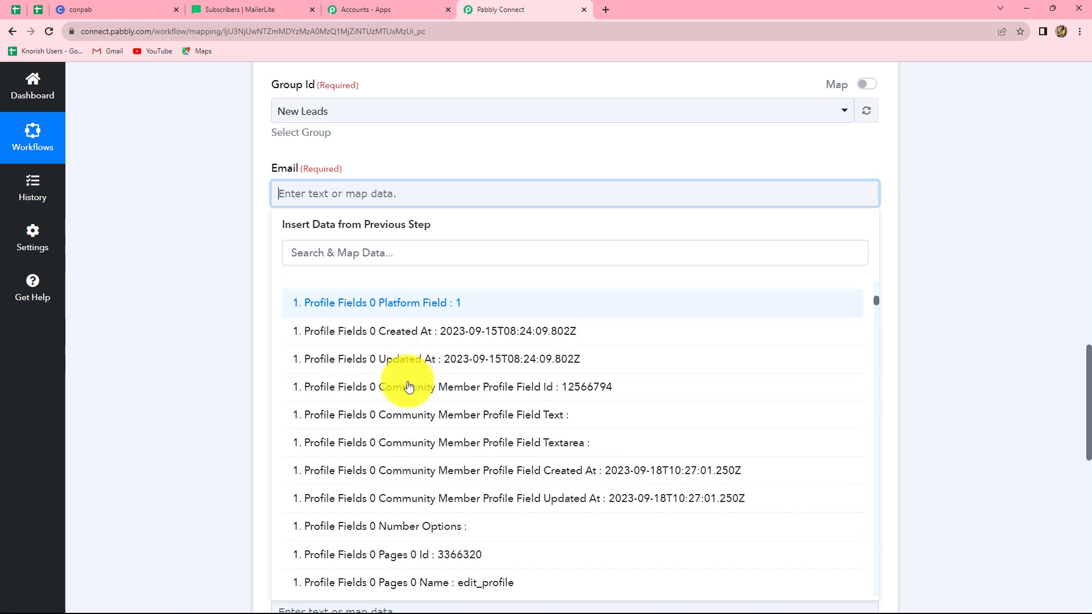
pyautogui.scroll(-7, 409, 387)
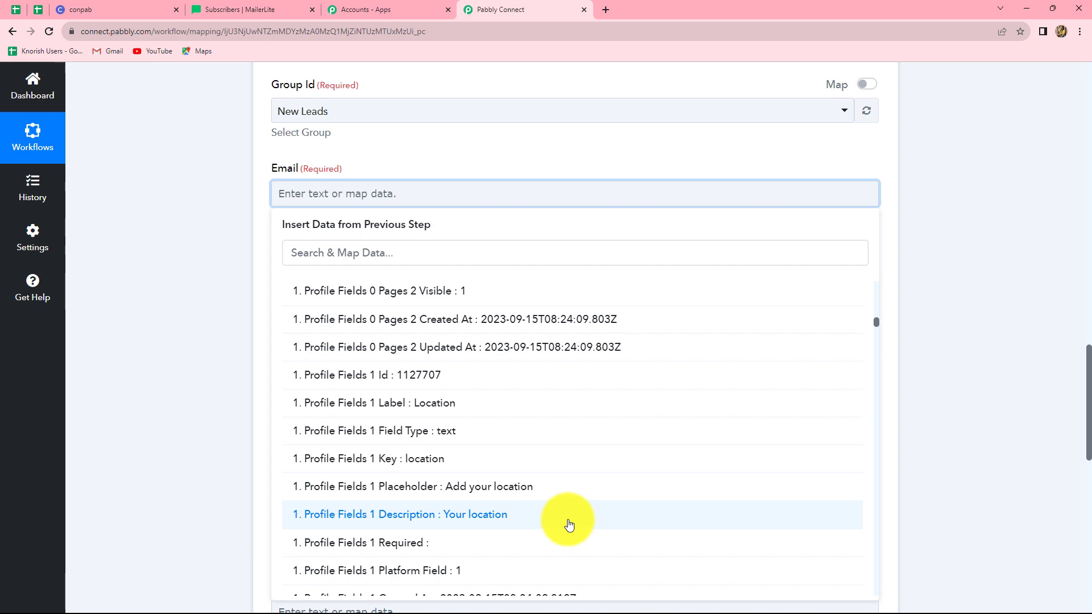
pyautogui.scroll(-4, 569, 524)
pyautogui.scroll(-14, 568, 524)
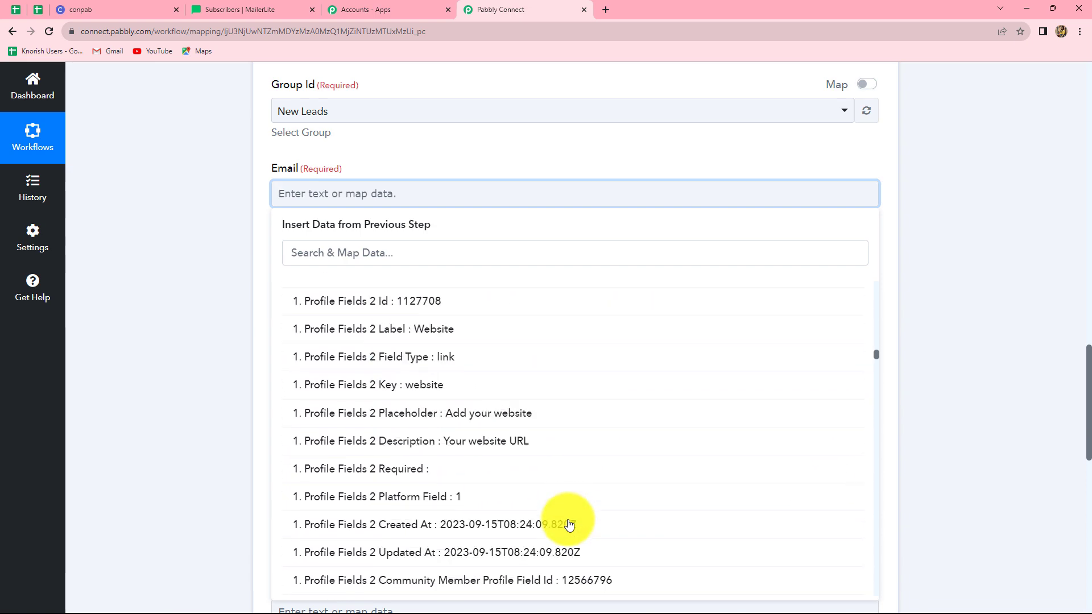
pyautogui.scroll(4, 566, 524)
pyautogui.click(348, 254)
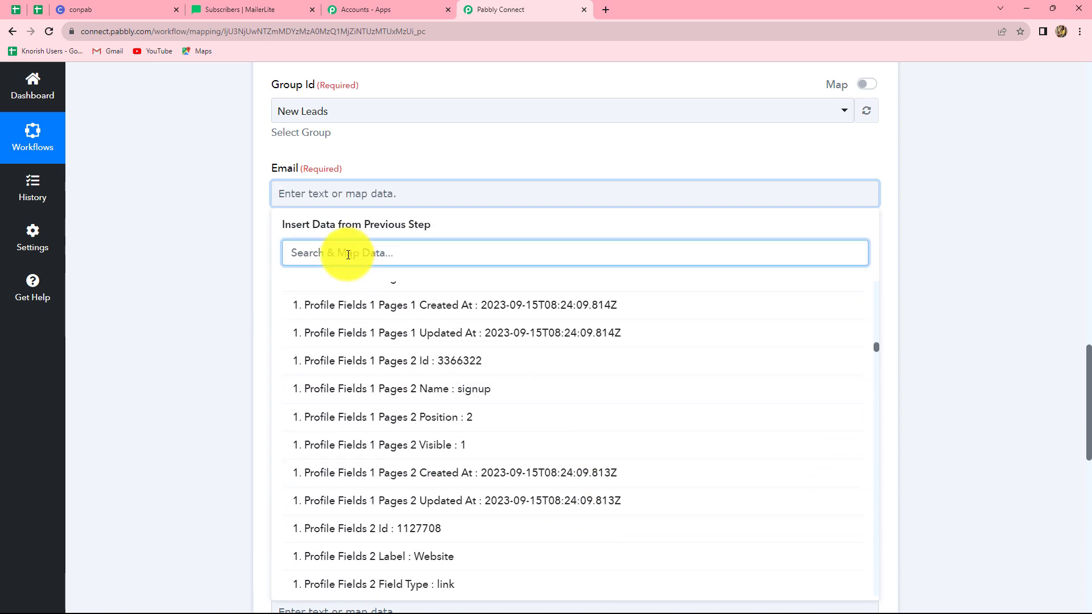
pyautogui.write('ema')
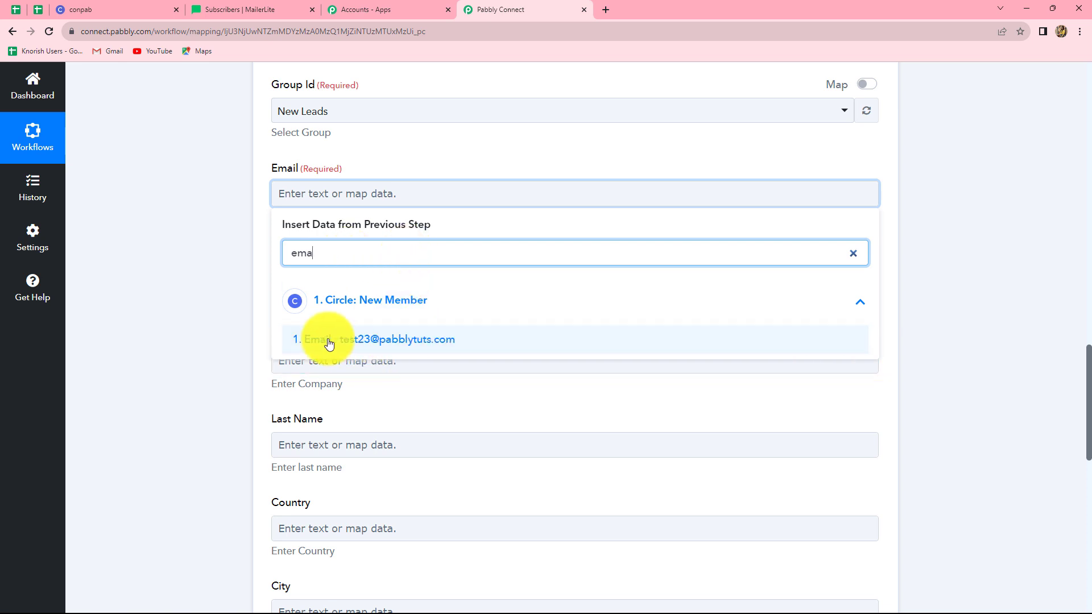
pyautogui.click(397, 343)
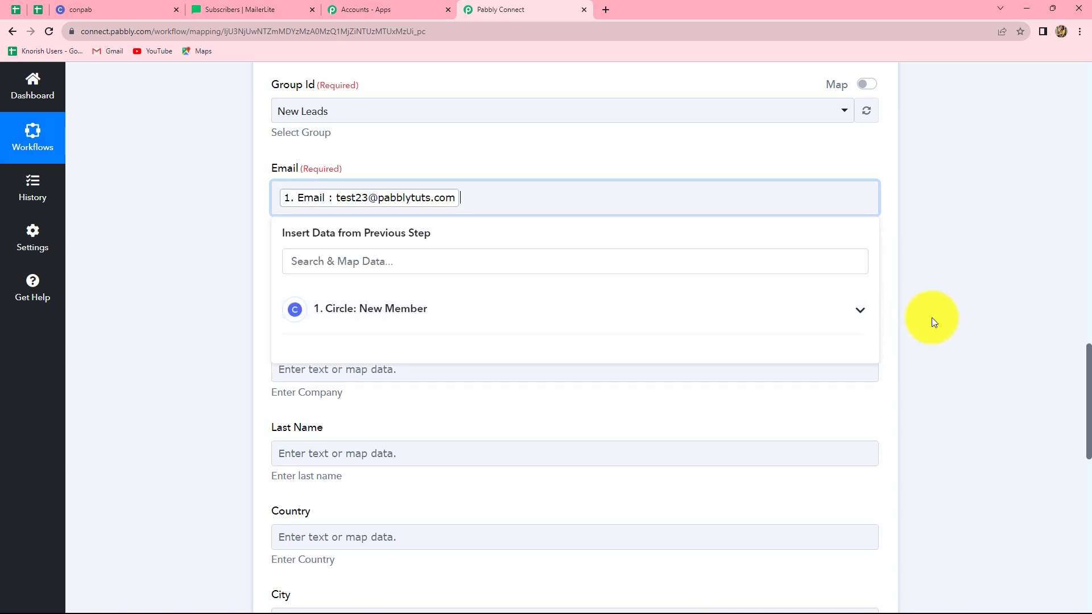
pyautogui.click(934, 318)
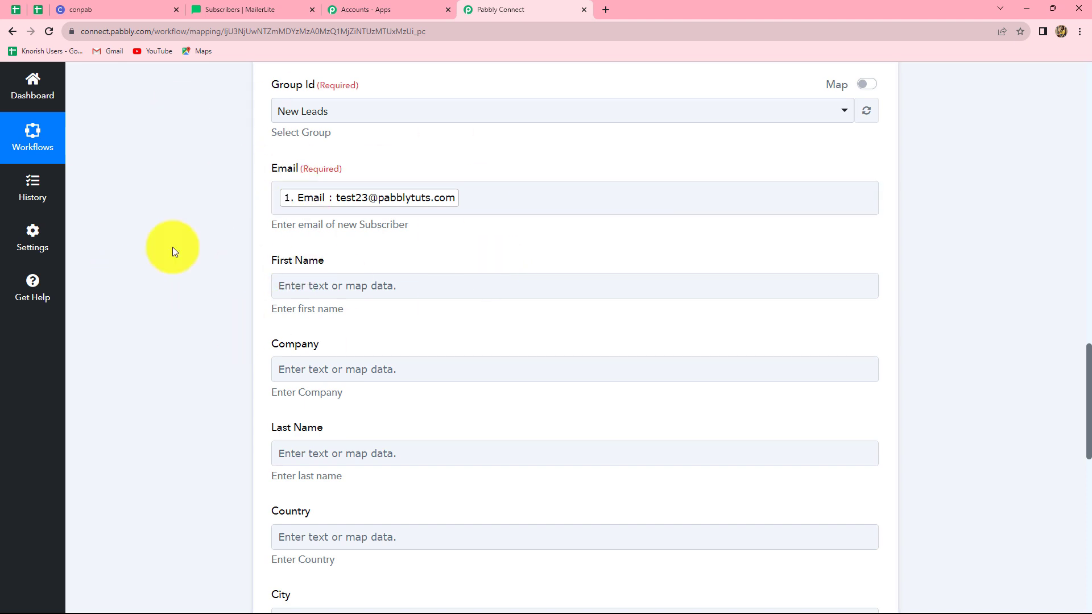
pyautogui.scroll(-4, 312, 254)
# Map the Circle member's First Name ('Test') into the First Name field
pyautogui.click(317, 224)
pyautogui.scroll(2, 323, 233)
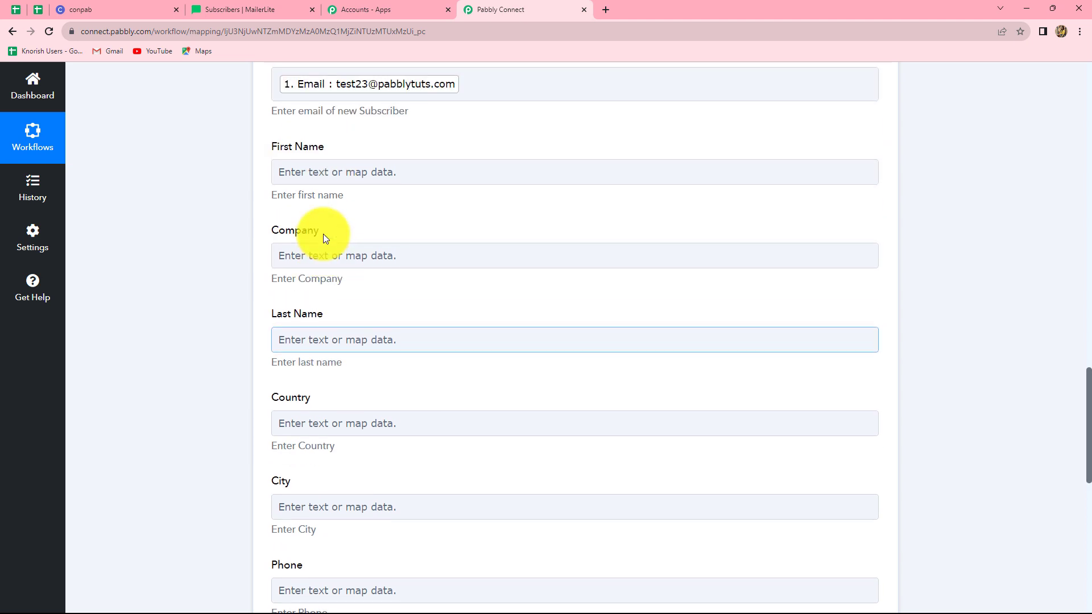
pyautogui.click(330, 173)
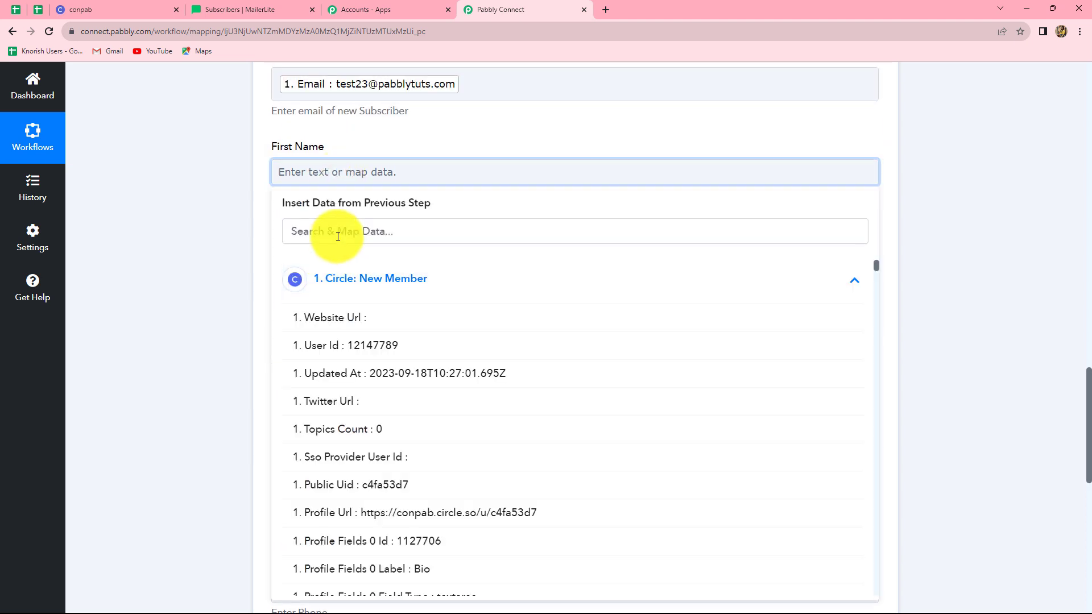
pyautogui.click(338, 235)
pyautogui.write('firs')
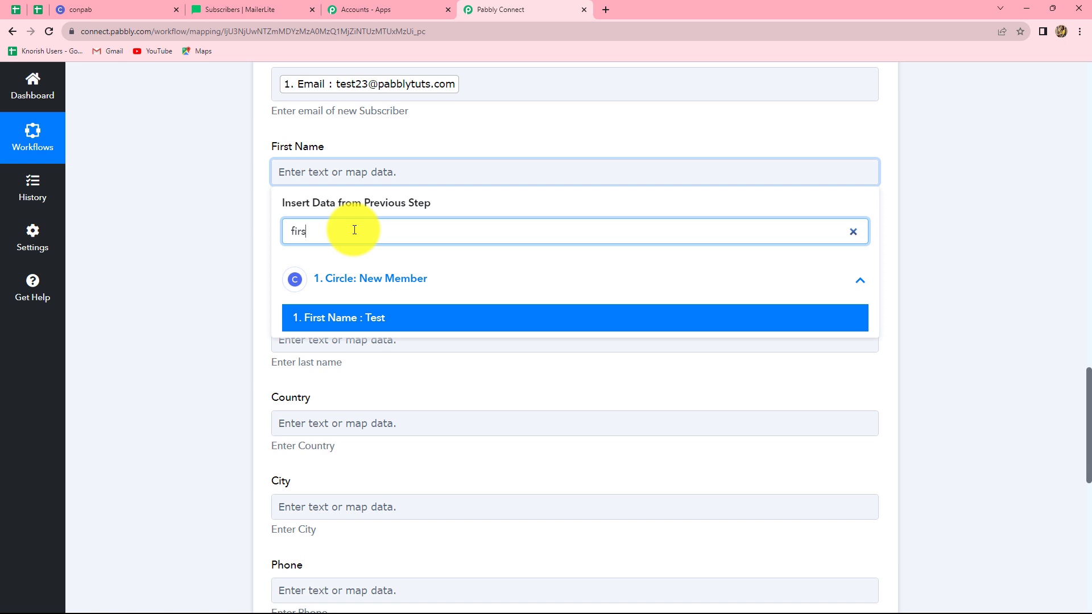
pyautogui.click(348, 320)
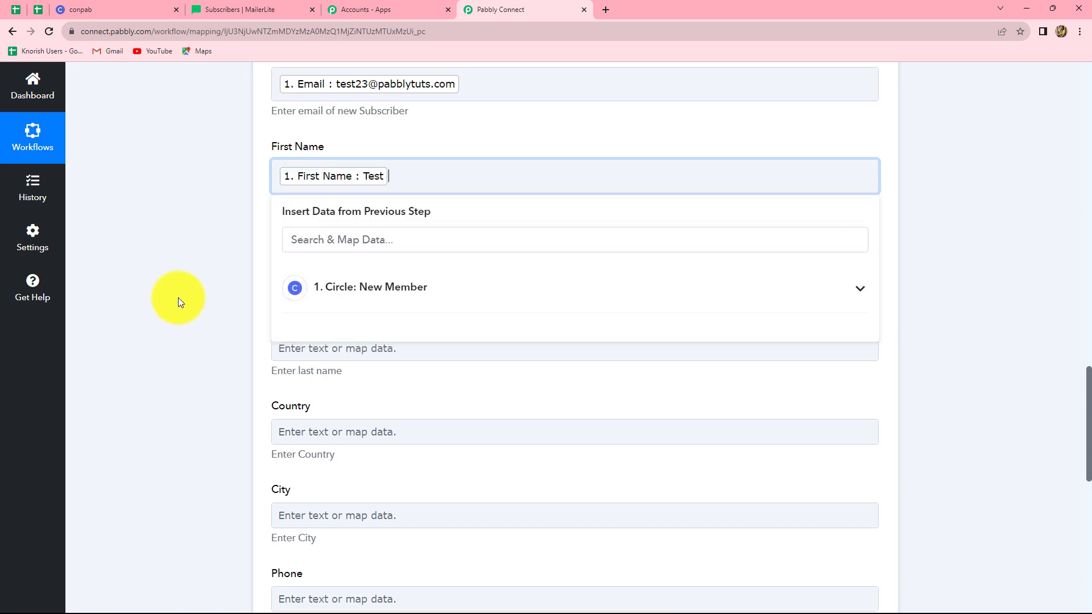
pyautogui.click(178, 299)
pyautogui.scroll(-2, 276, 315)
# Map the Circle member's Last Name ('Name') into the Last Name field
pyautogui.click(302, 245)
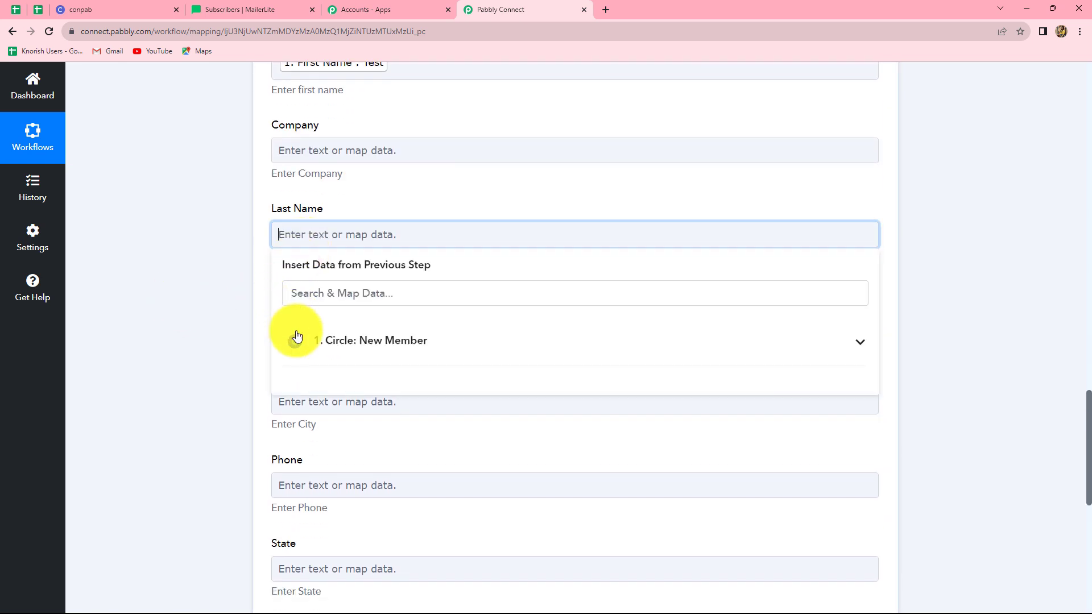
pyautogui.click(324, 362)
pyautogui.click(325, 293)
pyautogui.write('last')
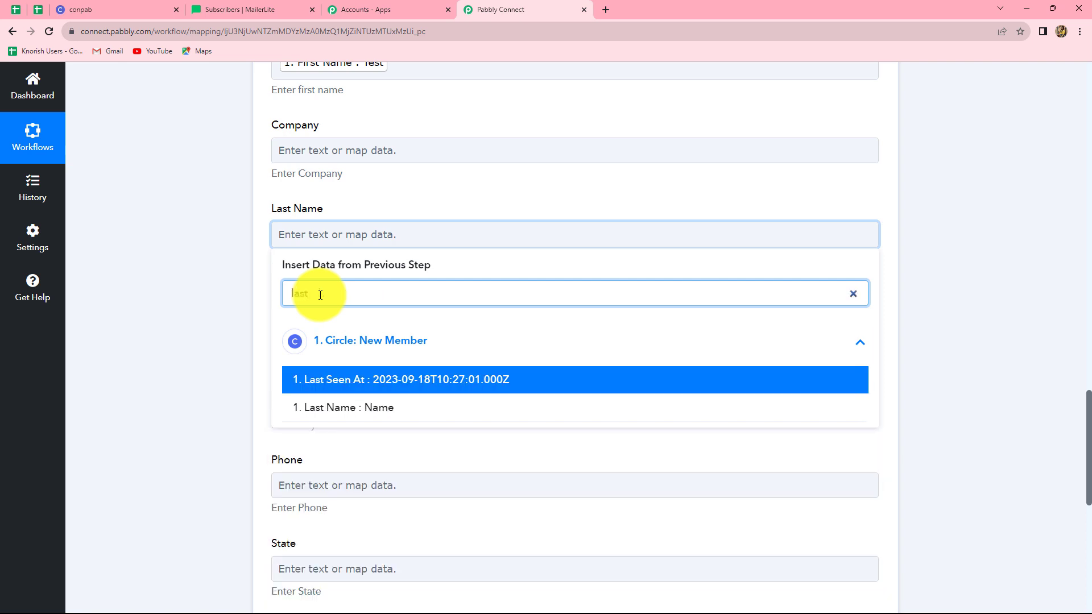
pyautogui.click(329, 411)
pyautogui.click(936, 334)
pyautogui.scroll(-3, 285, 325)
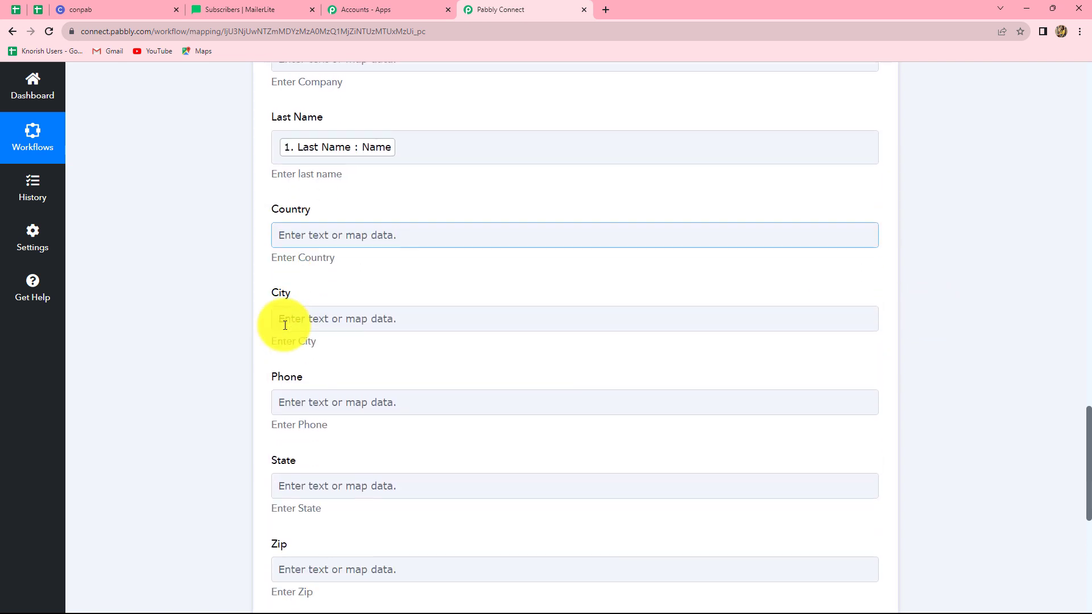
pyautogui.click(285, 325)
pyautogui.scroll(-3, 285, 325)
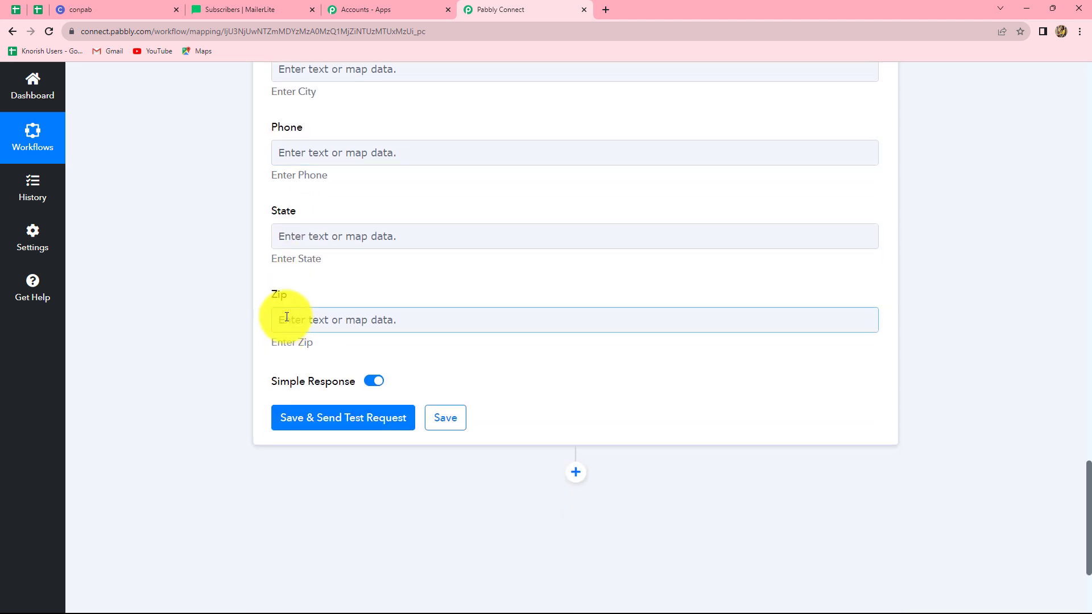
pyautogui.scroll(3, 434, 252)
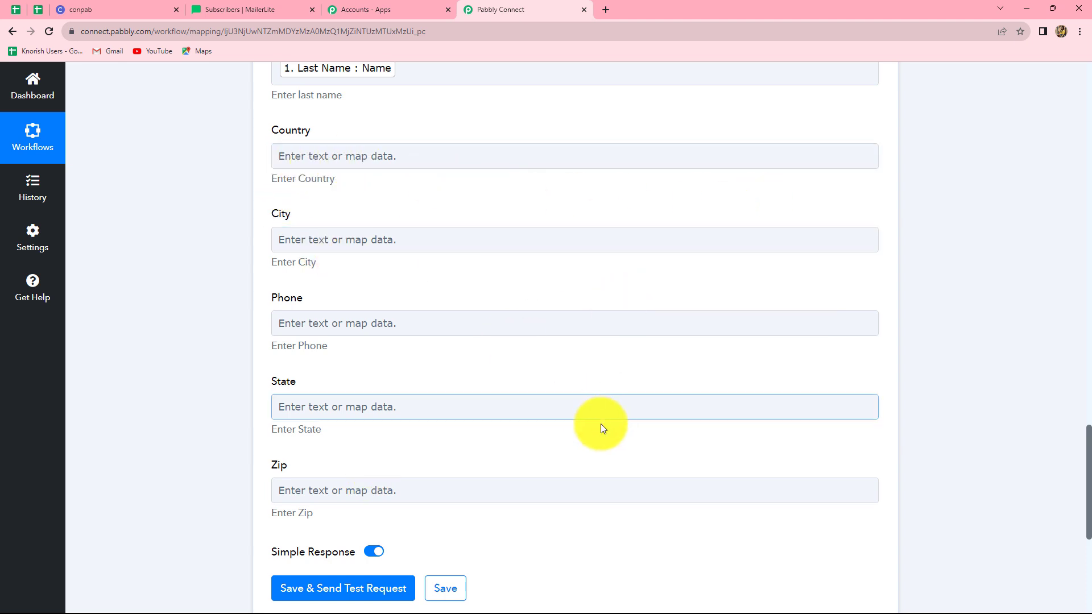
pyautogui.scroll(-1, 598, 427)
pyautogui.scroll(-2, 596, 427)
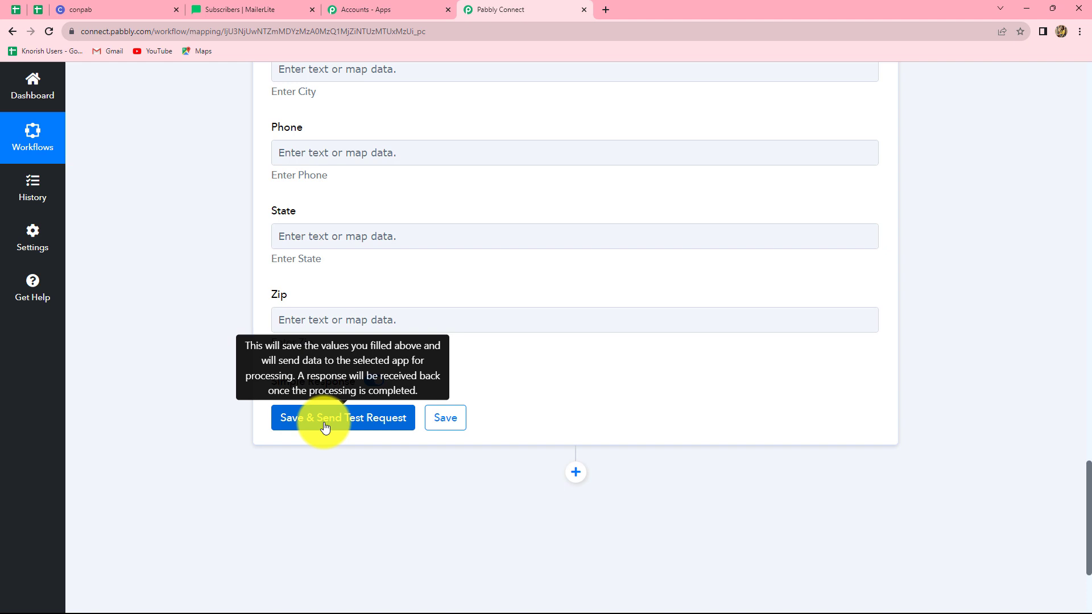
# Save and send a test request, then check the returned subscriber Id, name and email
pyautogui.click(325, 426)
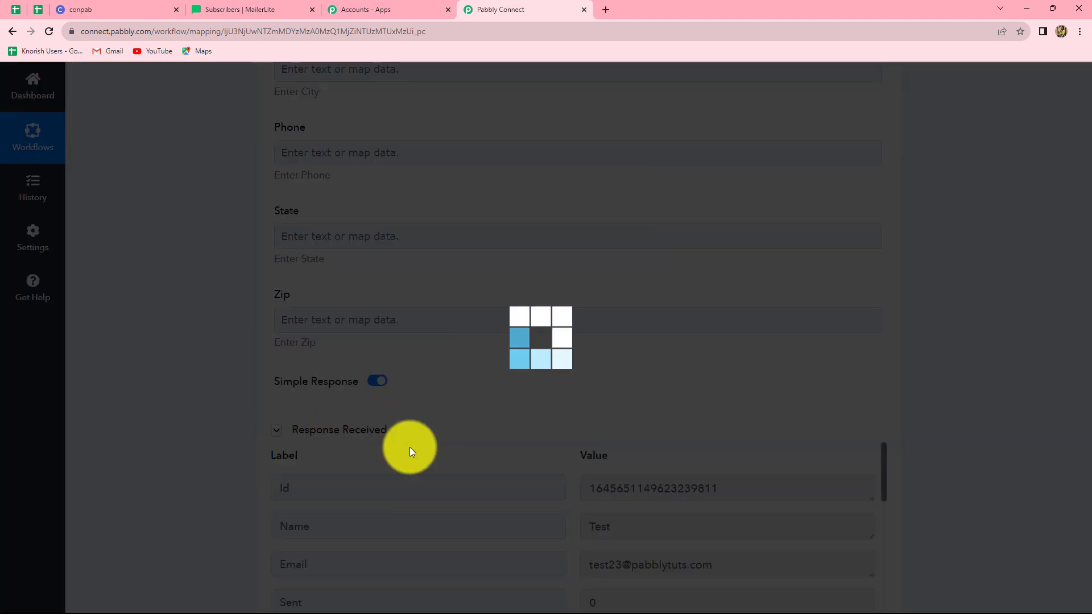
pyautogui.scroll(-5, 782, 316)
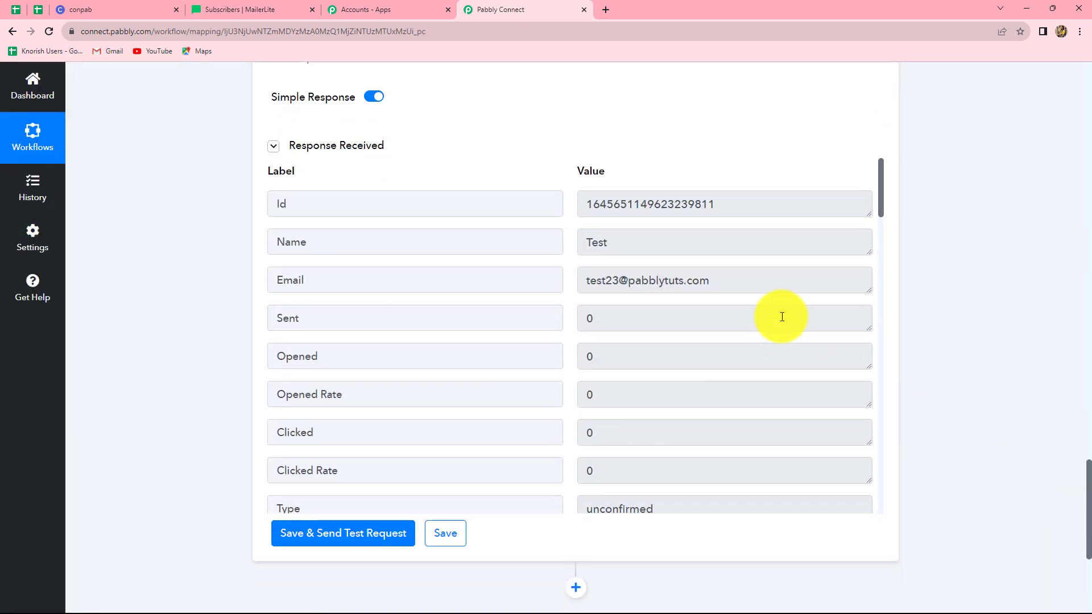
pyautogui.moveTo(720, 204); pyautogui.dragTo(585, 206)
pyautogui.click(1066, 258)
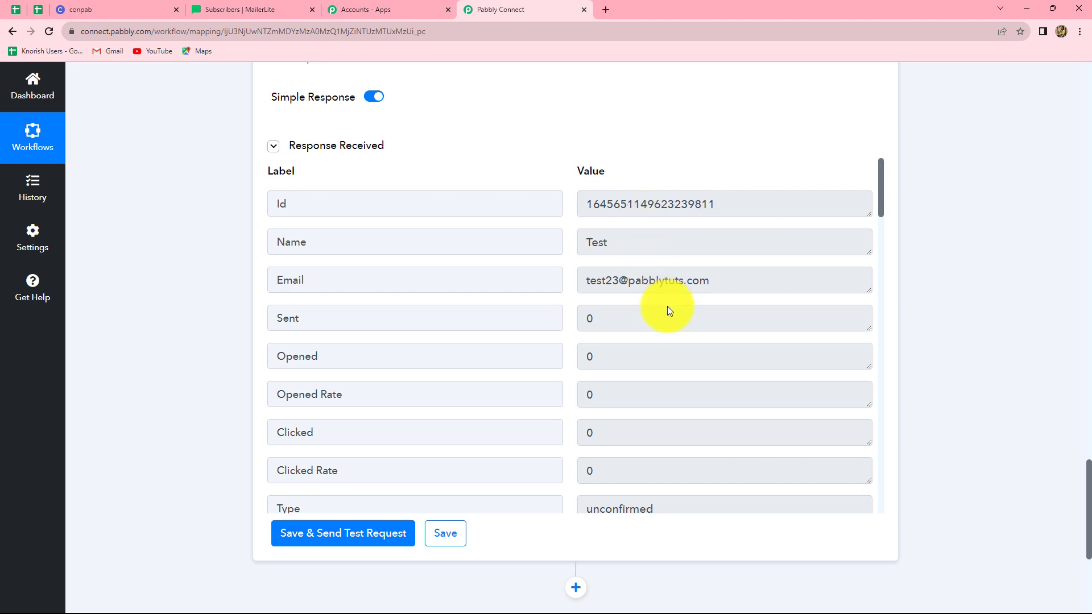
pyautogui.scroll(-4, 667, 306)
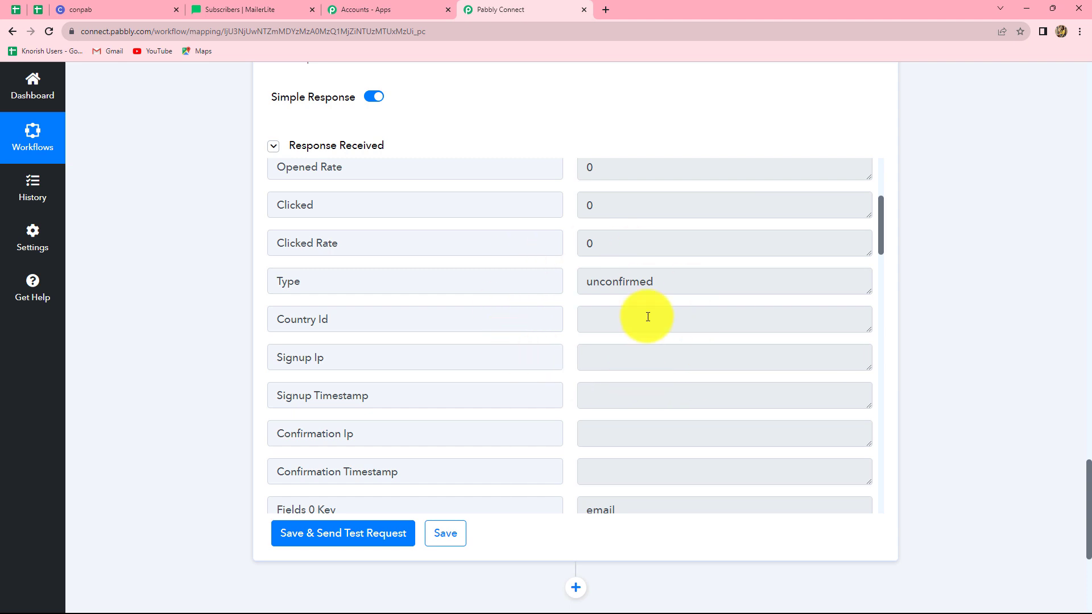
pyautogui.scroll(4, 632, 364)
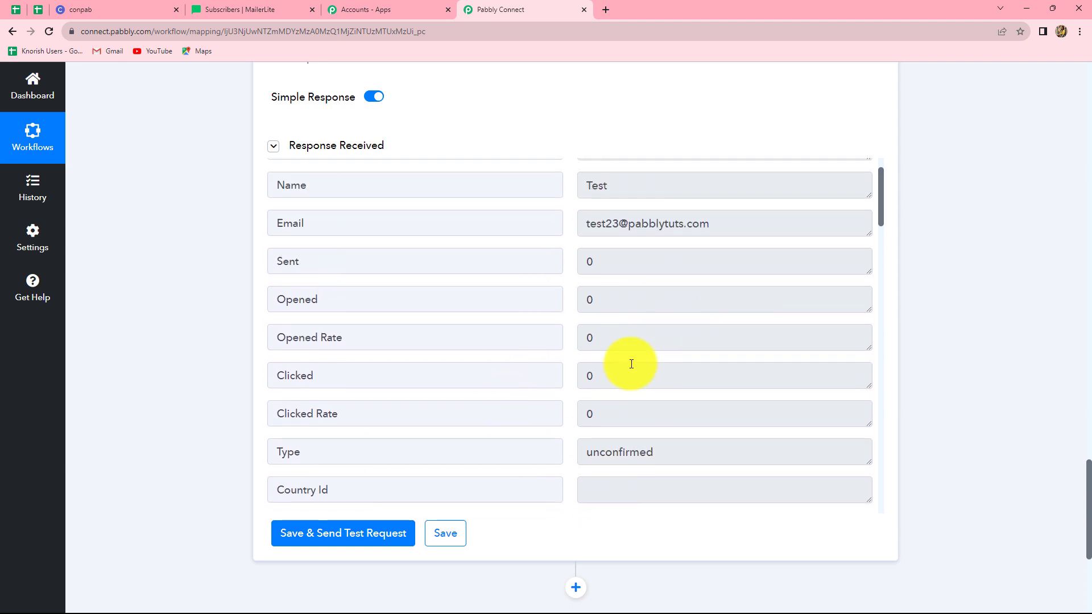
pyautogui.moveTo(715, 280); pyautogui.dragTo(571, 280)
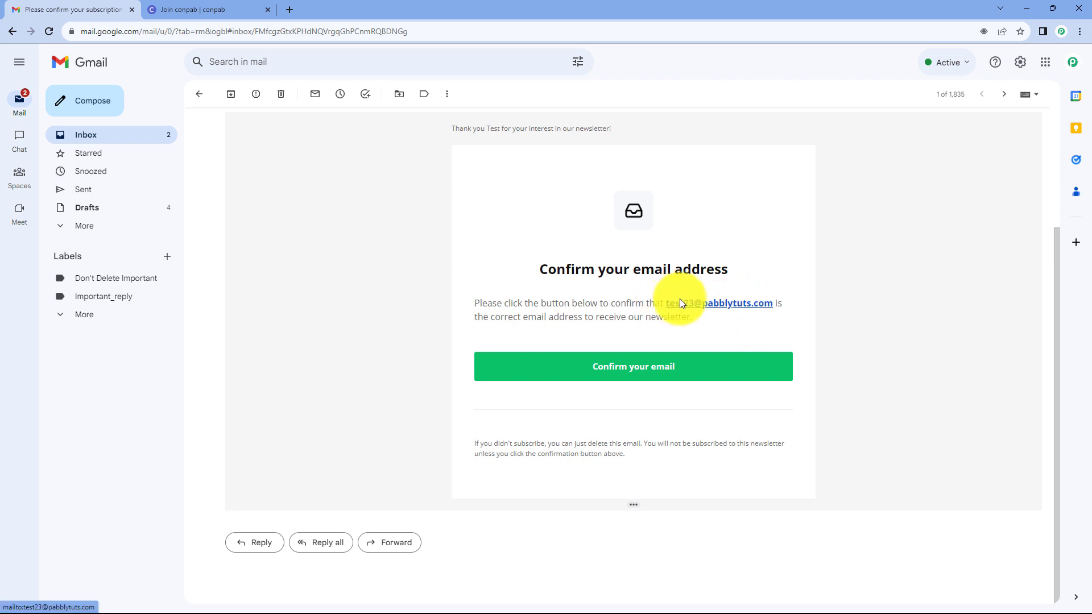
# Confirm the test subscriber's email from the Gmail confirmation message
pyautogui.click(653, 374)
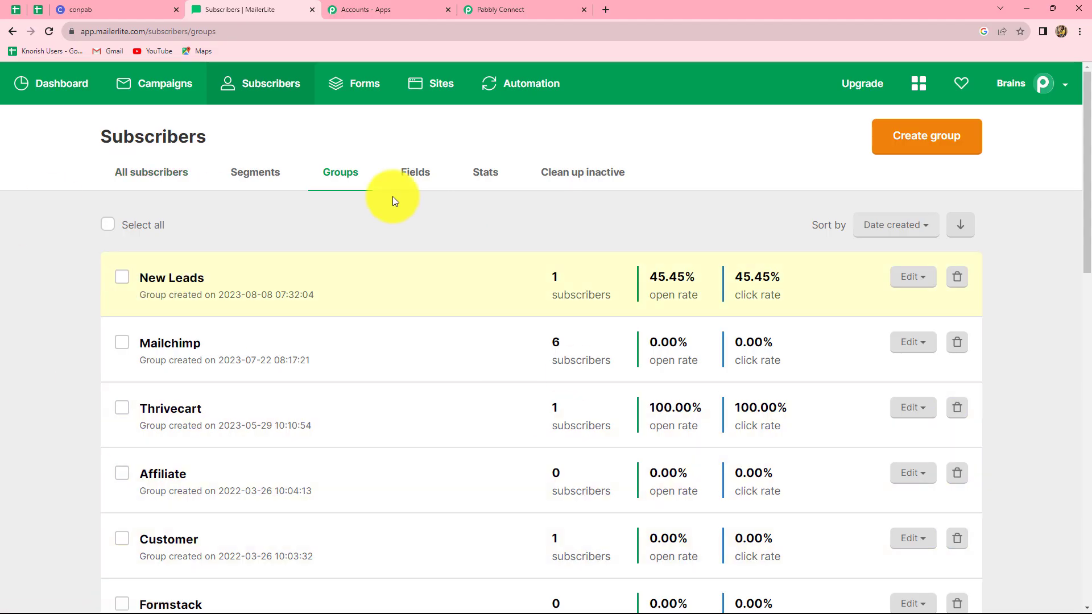
# Reload Groups, check All subscribers, then list the 2 subscribers in New Leads
pyautogui.click(48, 33)
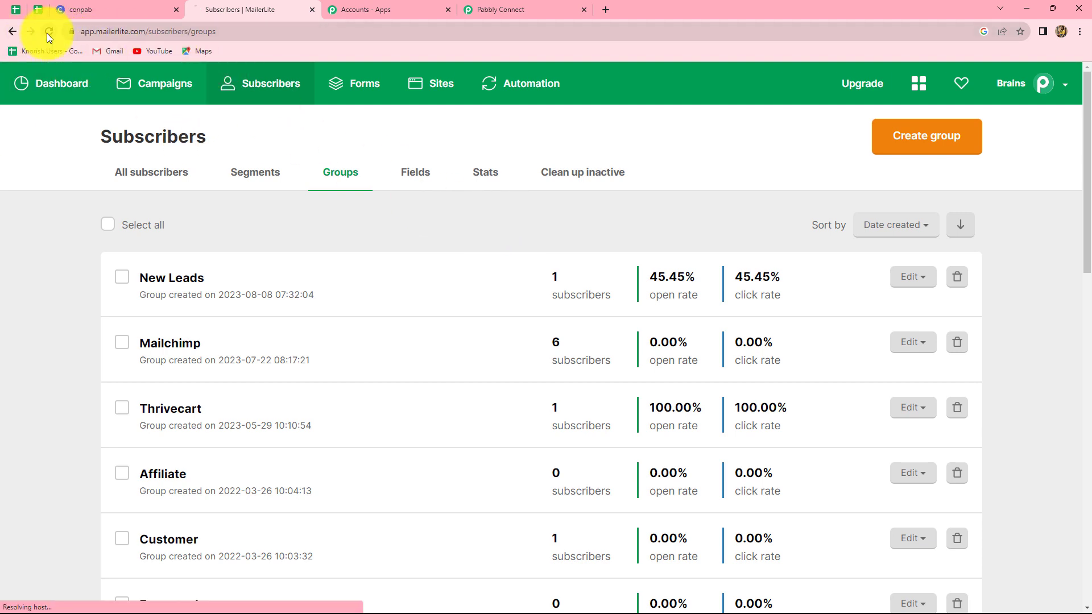
pyautogui.click(150, 181)
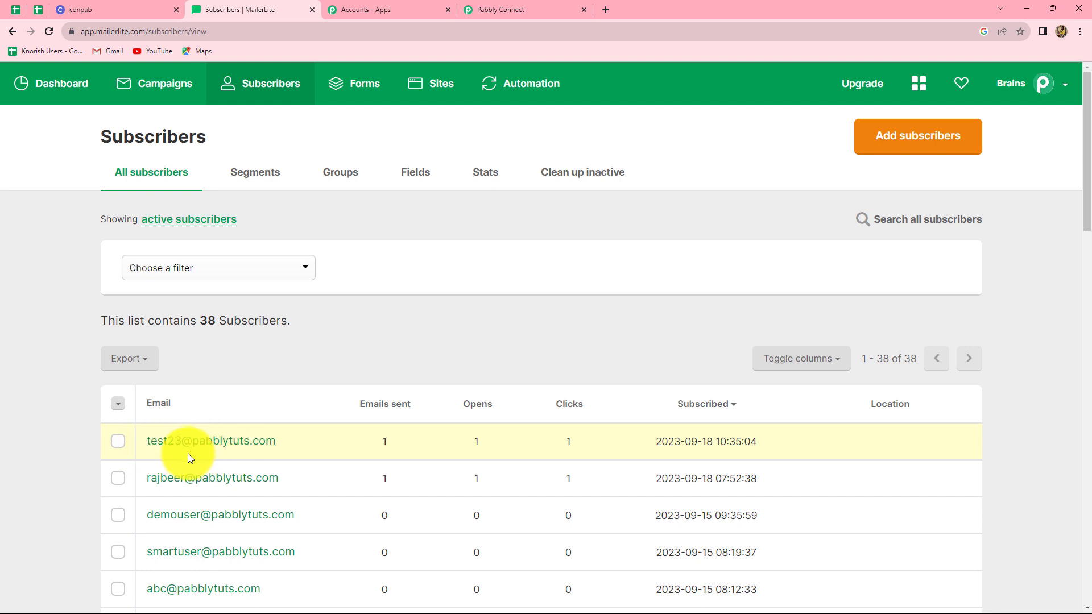
pyautogui.click(340, 176)
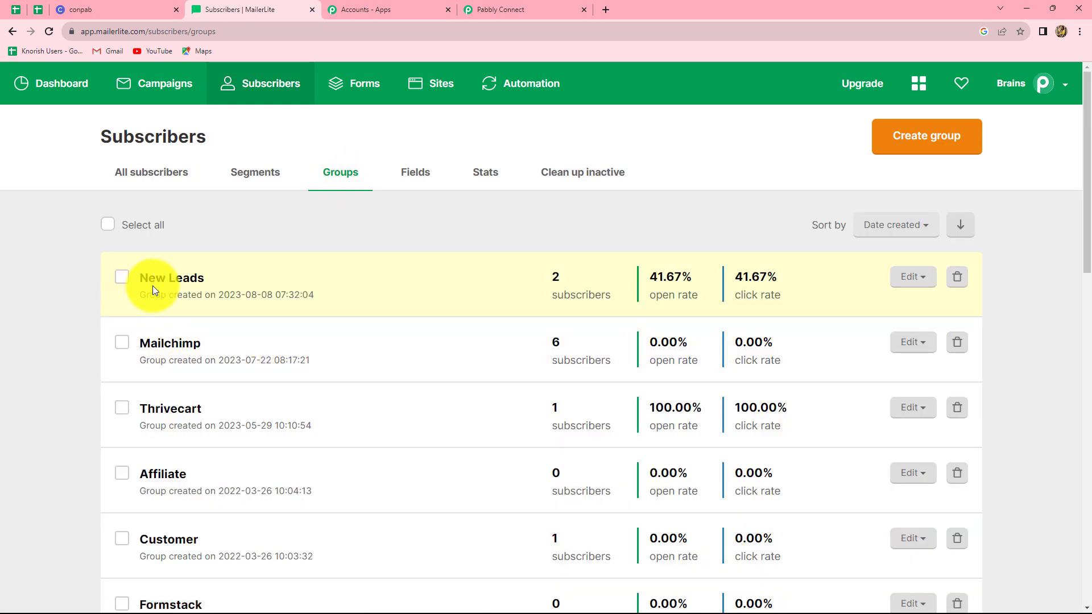
pyautogui.click(155, 279)
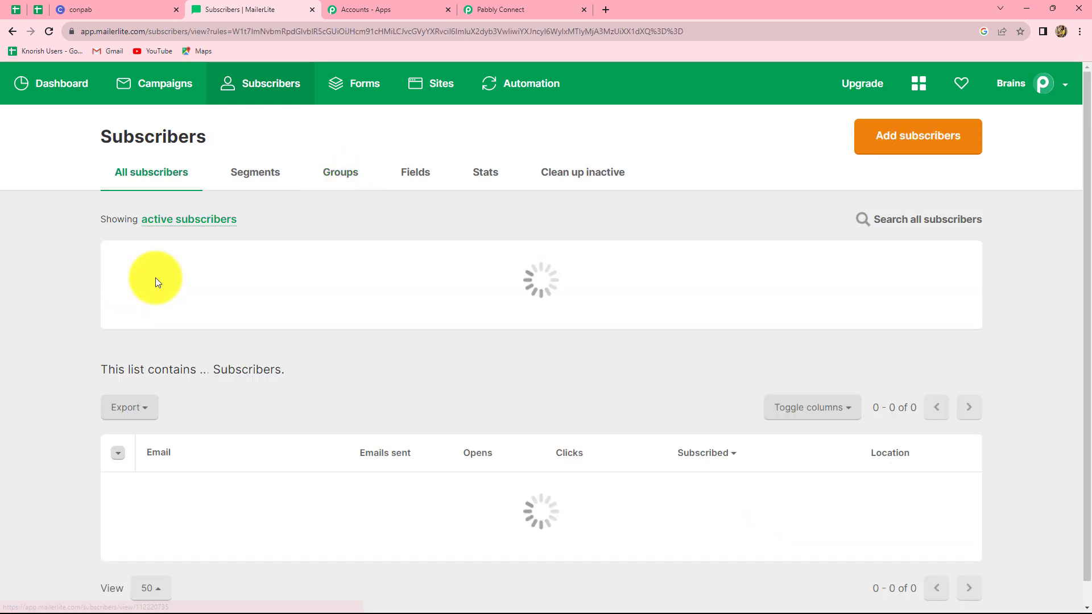
pyautogui.scroll(-2, 199, 413)
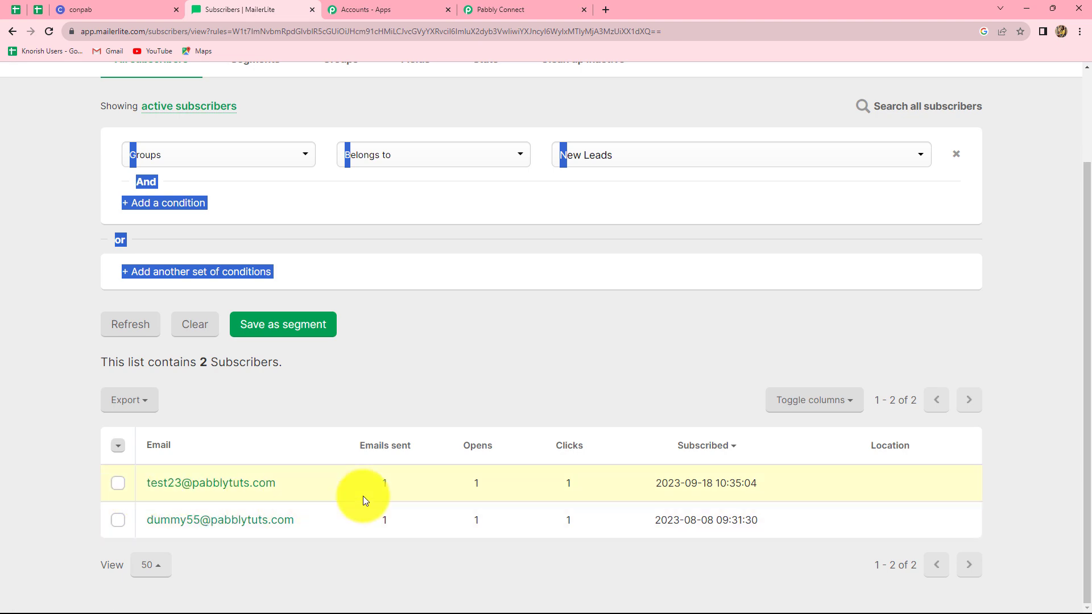
pyautogui.scroll(2, 358, 472)
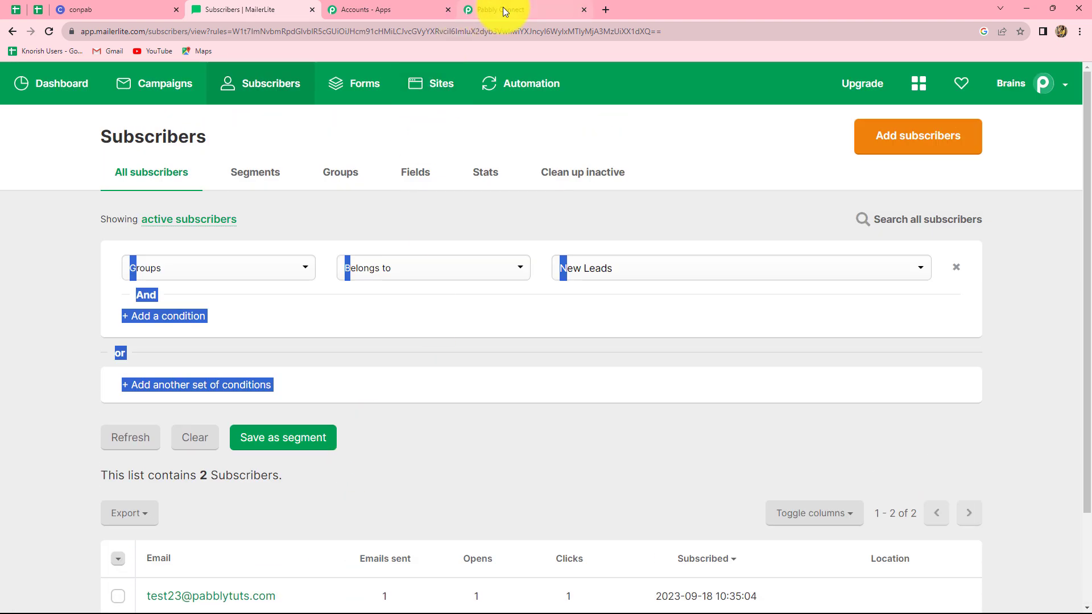
# Back in Pabbly Connect, collapse the Circle New Member trigger to show it above the MailerLite Classic action
pyautogui.click(503, 8)
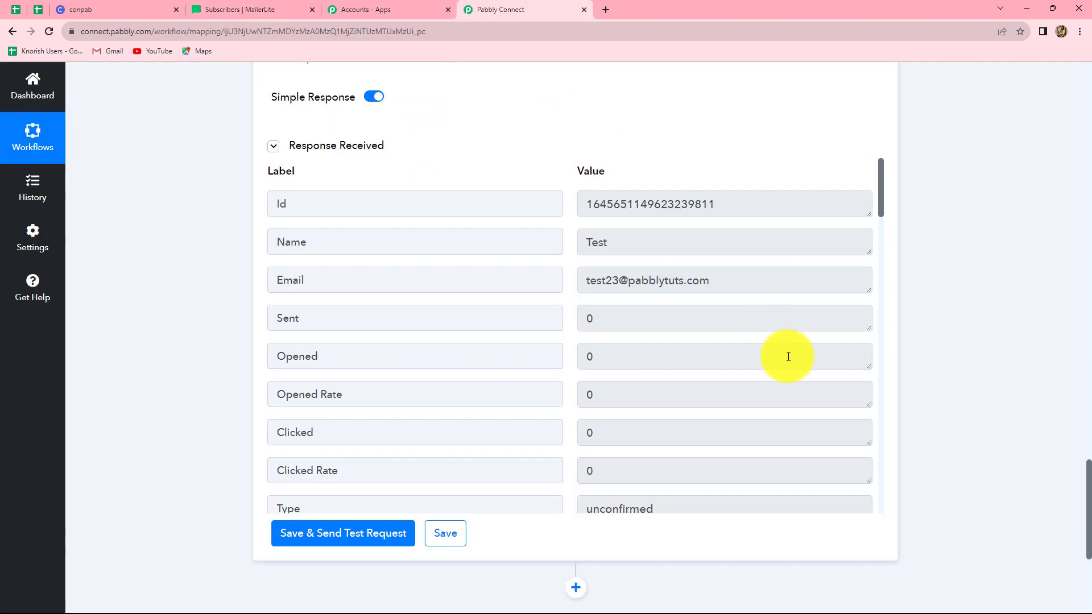
pyautogui.scroll(5, 788, 356)
pyautogui.scroll(15, 788, 357)
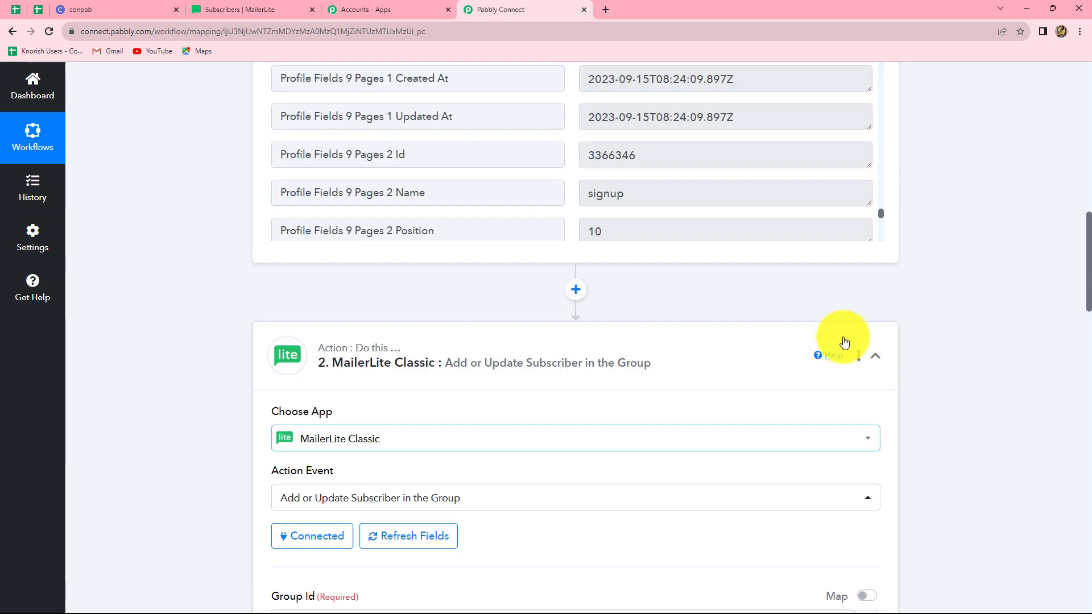
pyautogui.scroll(15, 879, 359)
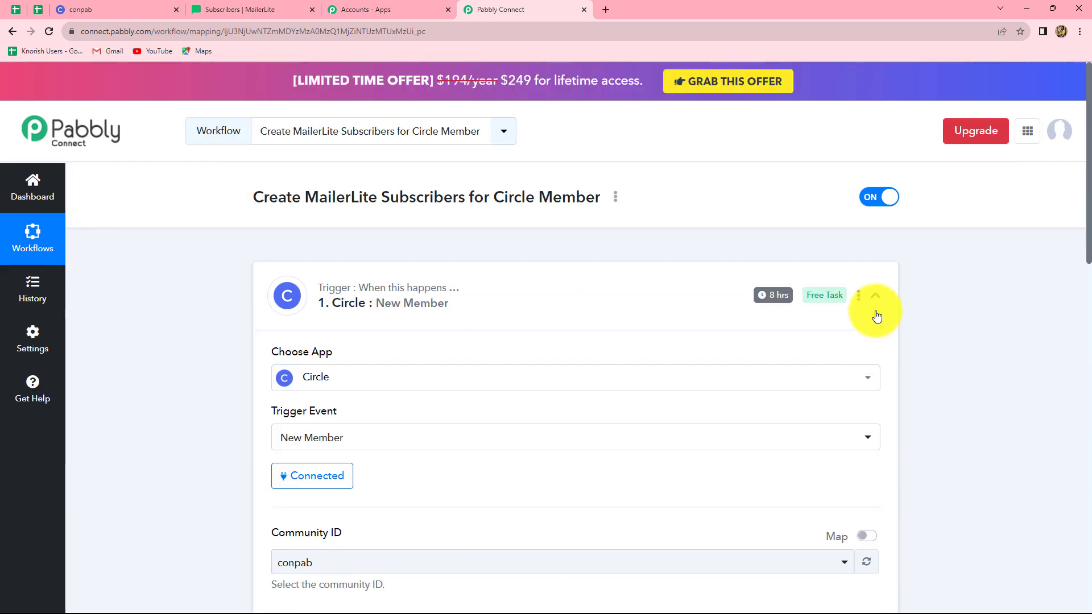
pyautogui.click(876, 310)
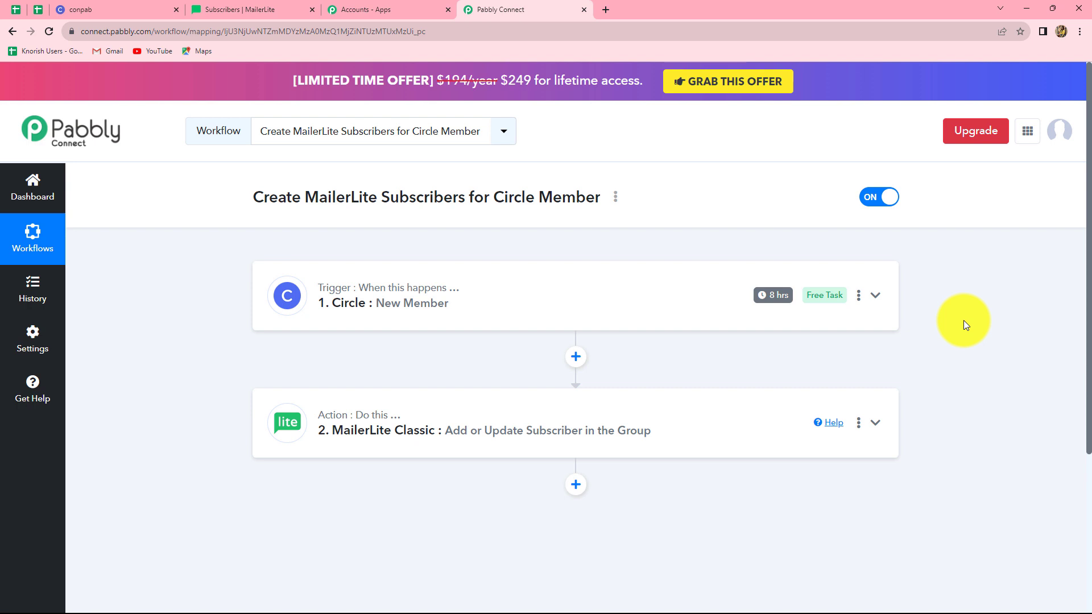